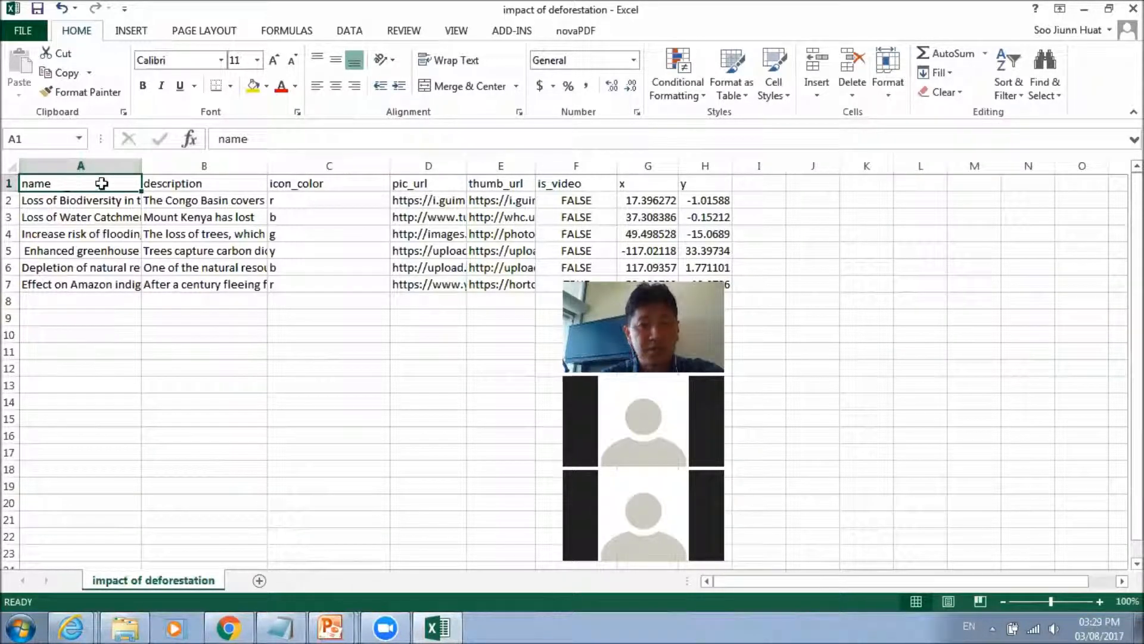
Review the name, description, icon_color and pic_url headers in row 1 and widen the pic_url column
left_click(202, 183)
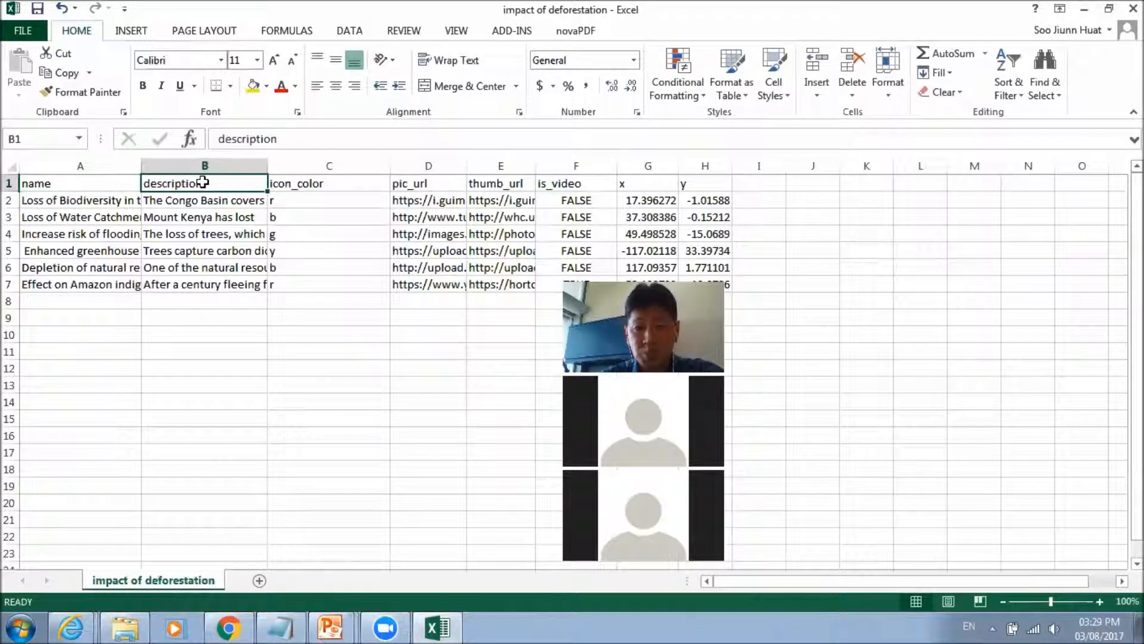
left_click(327, 183)
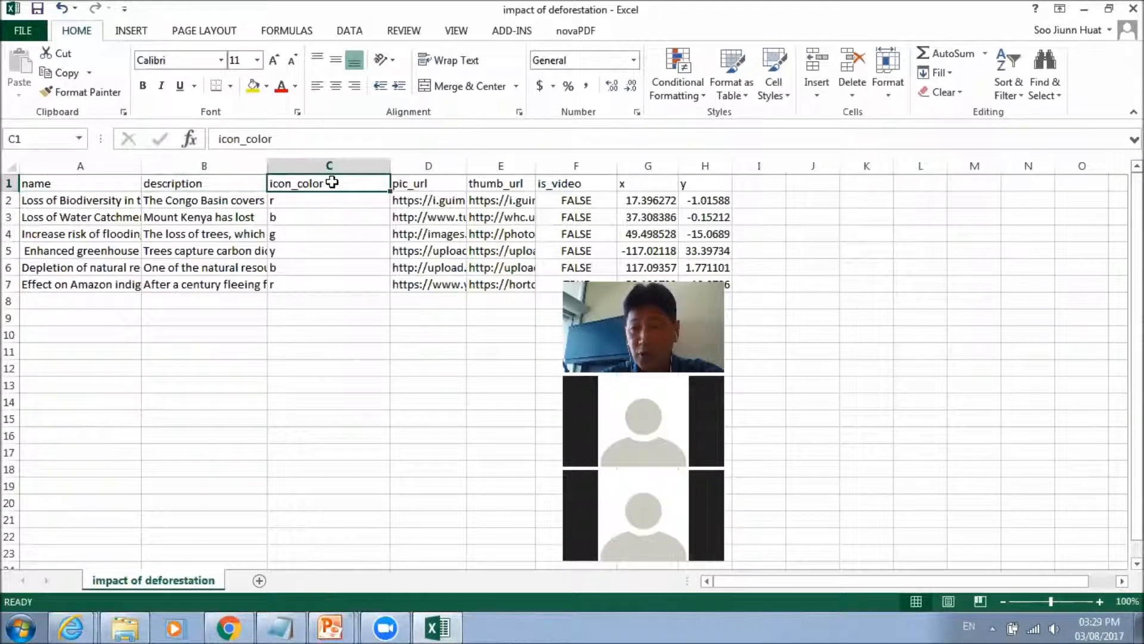
left_click(447, 183)
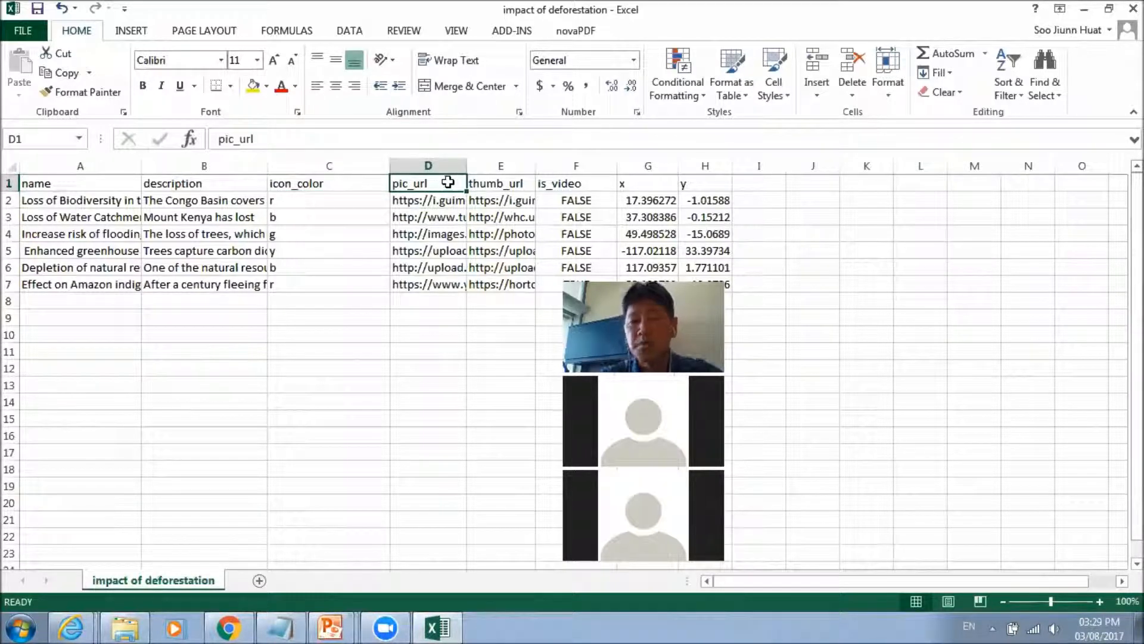
left_click_drag(470, 159, 506, 164)
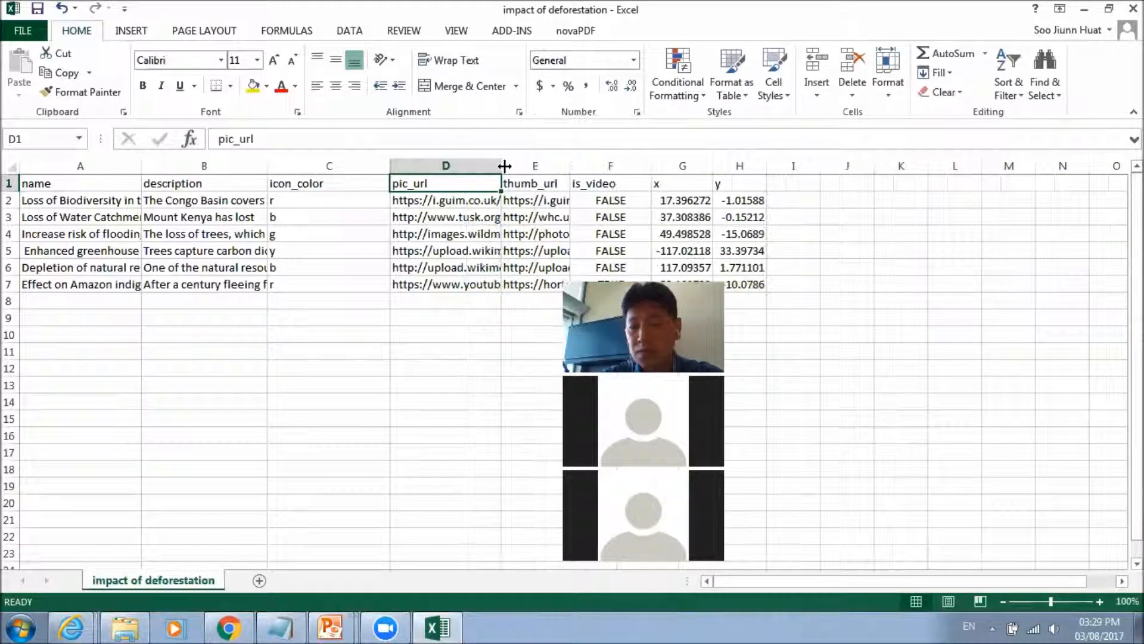
Inspect the full links in the pic_url column for rows 2, 3, 5, 6 and 7
left_click(462, 201)
left_click(467, 217)
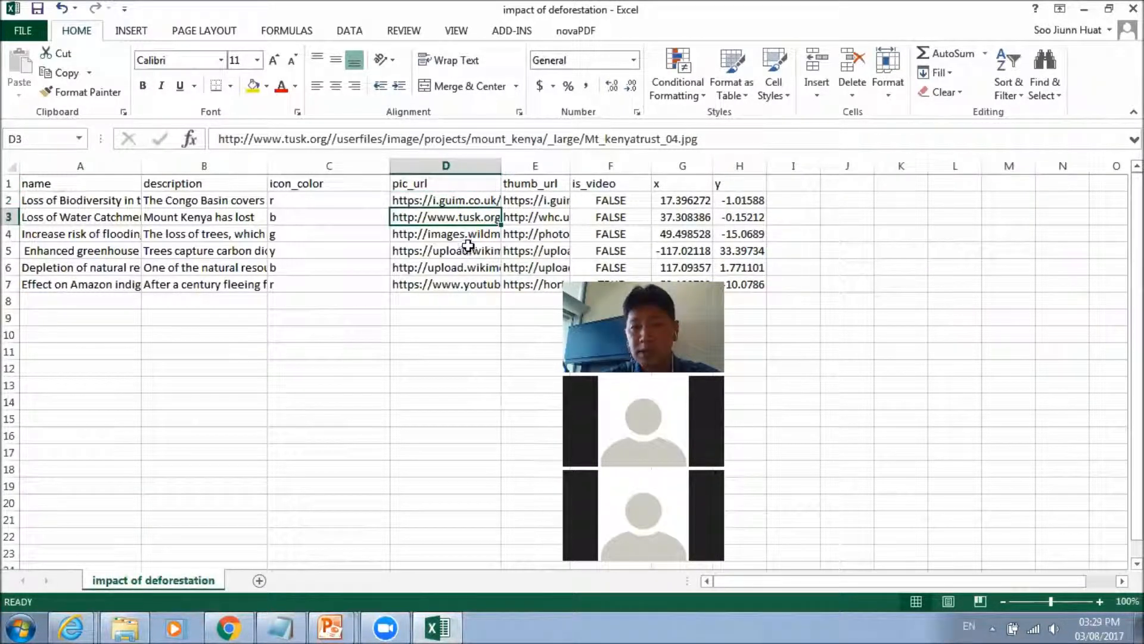
left_click(469, 249)
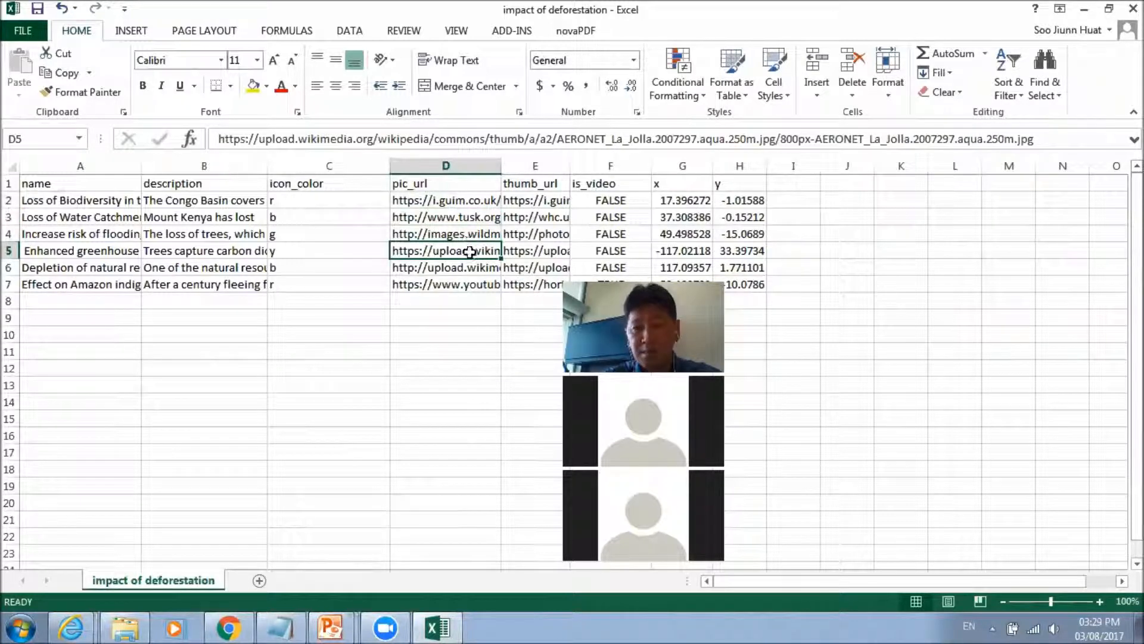
left_click(469, 269)
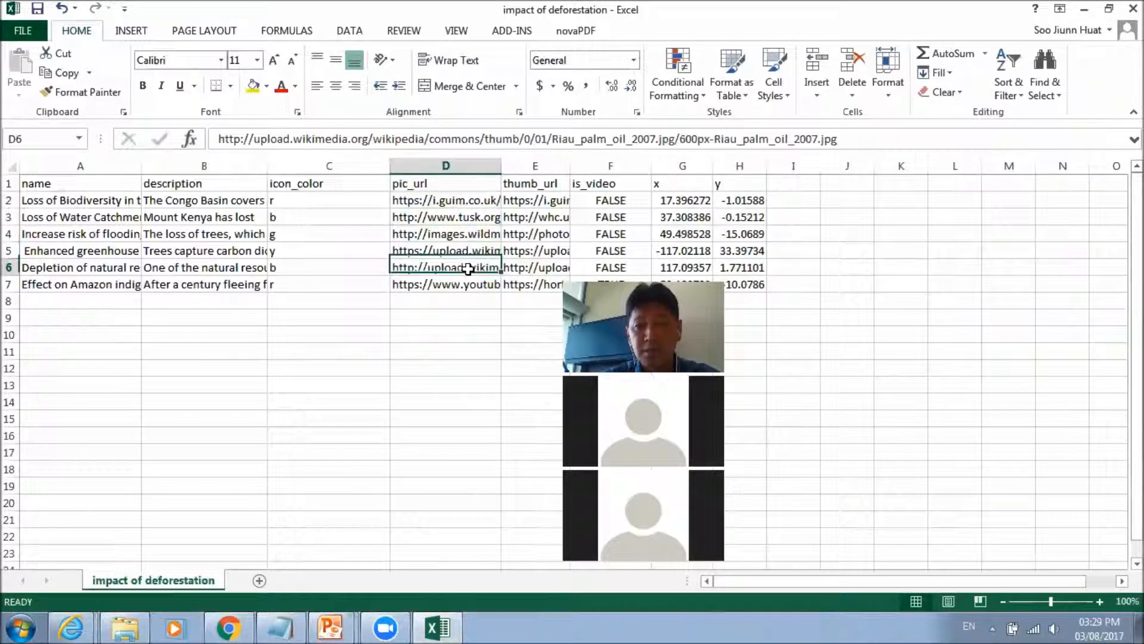
left_click(476, 285)
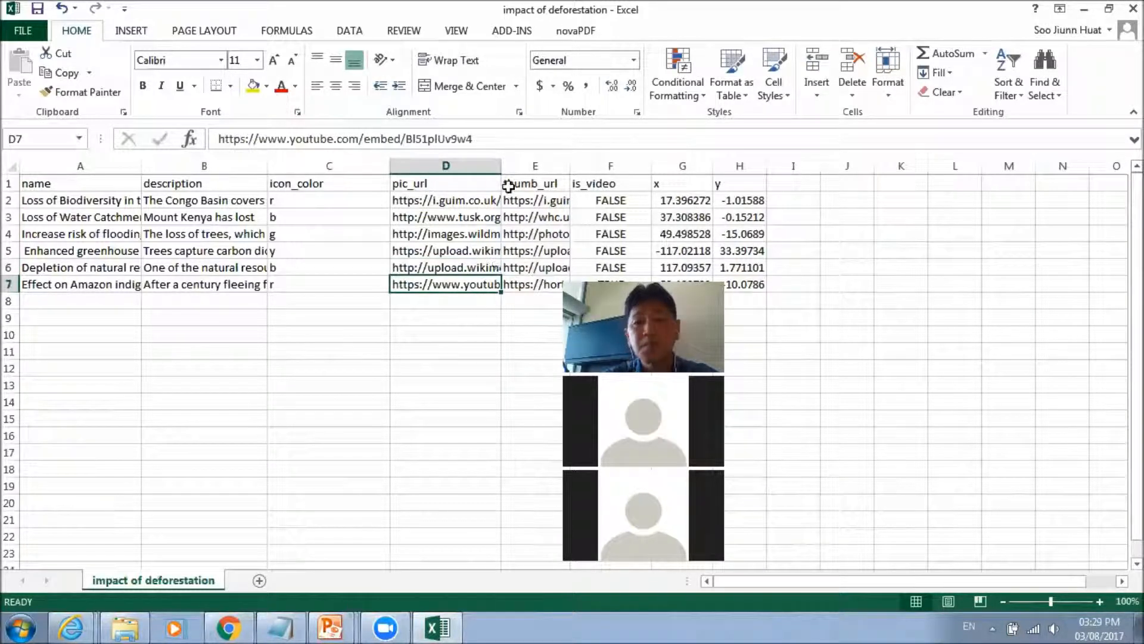
Widen the thumb_url and is_video columns slightly while checking their entries
left_click(530, 183)
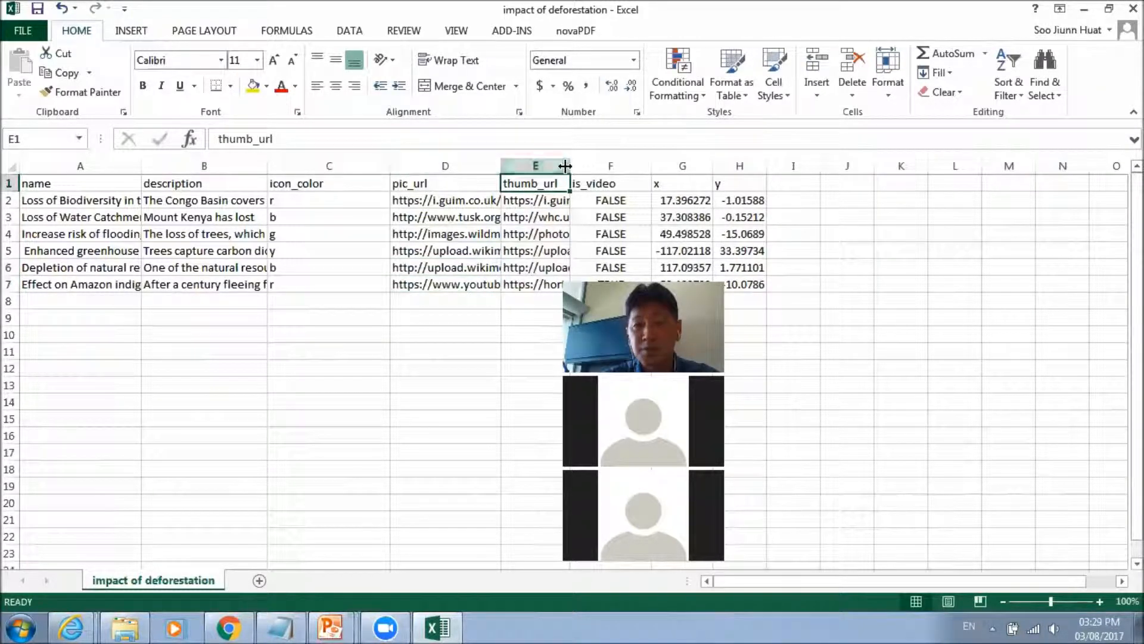
left_click_drag(565, 166, 582, 166)
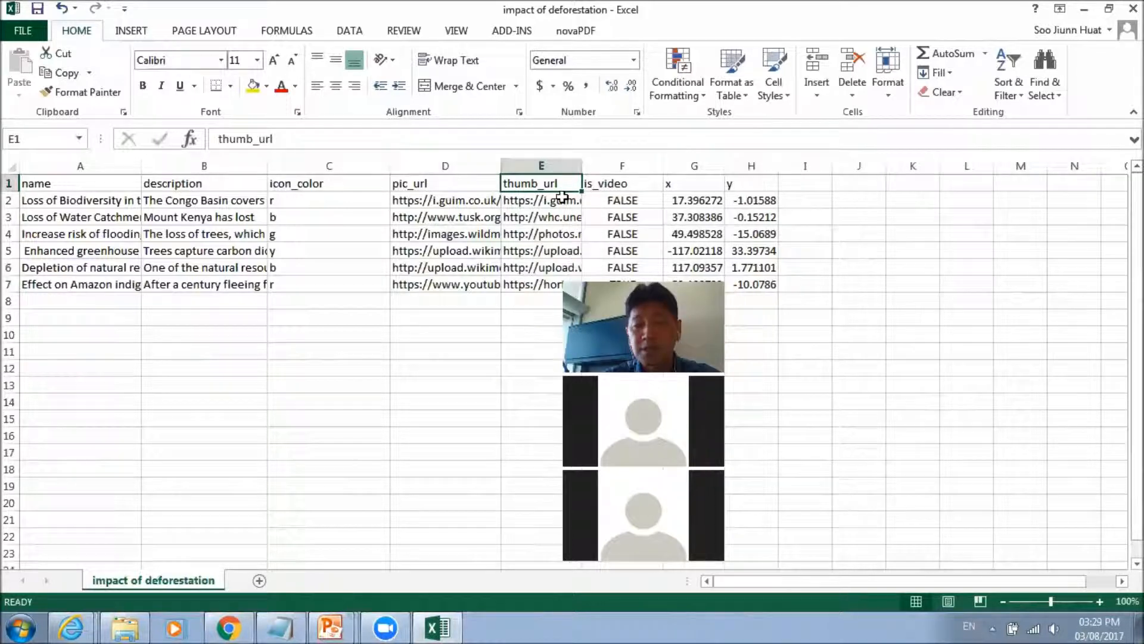
left_click(608, 200)
left_click_drag(663, 165, 669, 166)
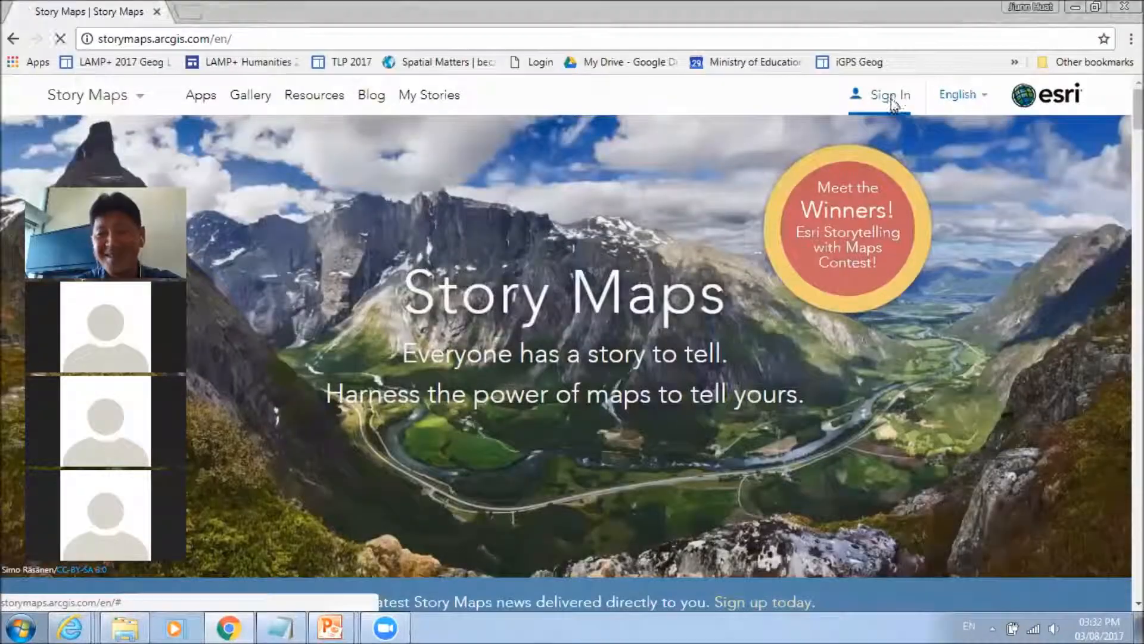
Sign in to the Story Maps website with an existing Google account and open the account options
left_click(886, 95)
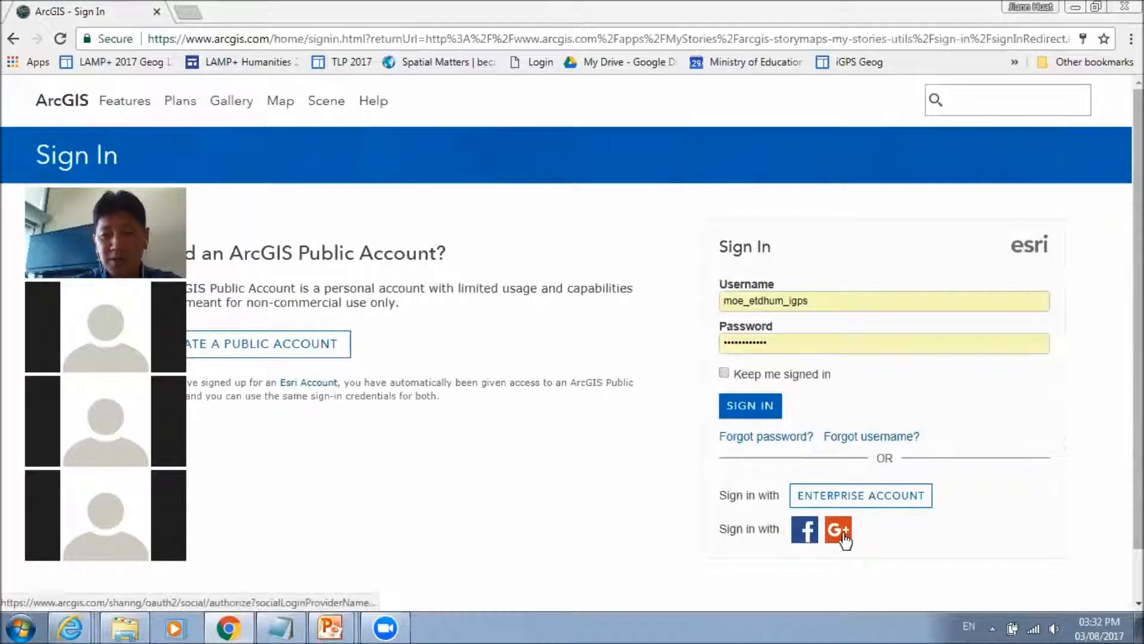
left_click(837, 530)
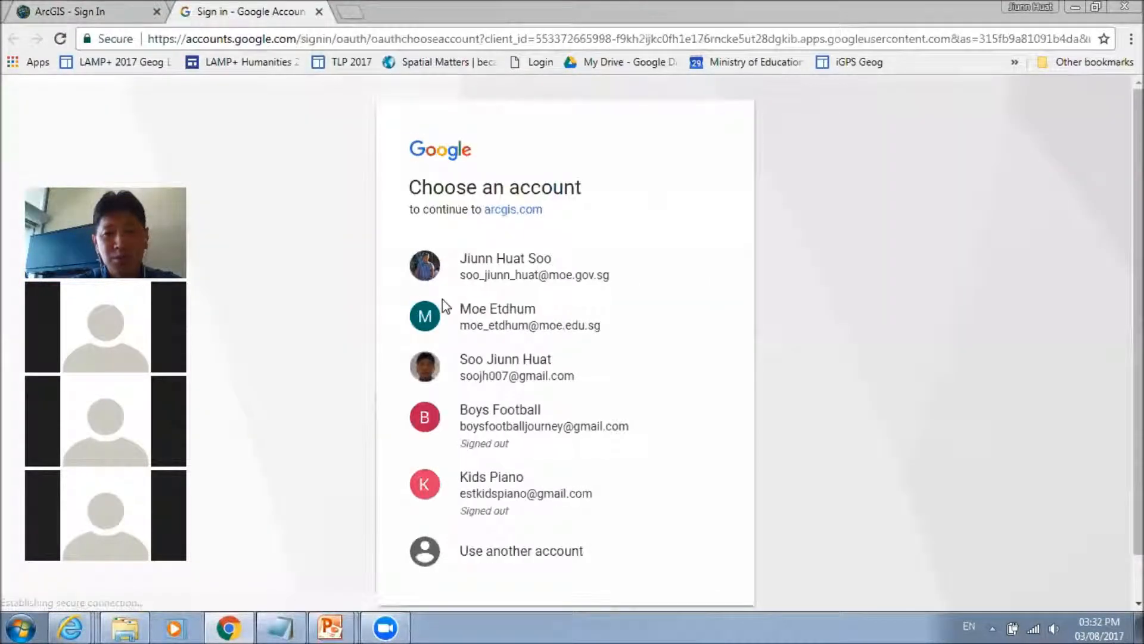
left_click(524, 373)
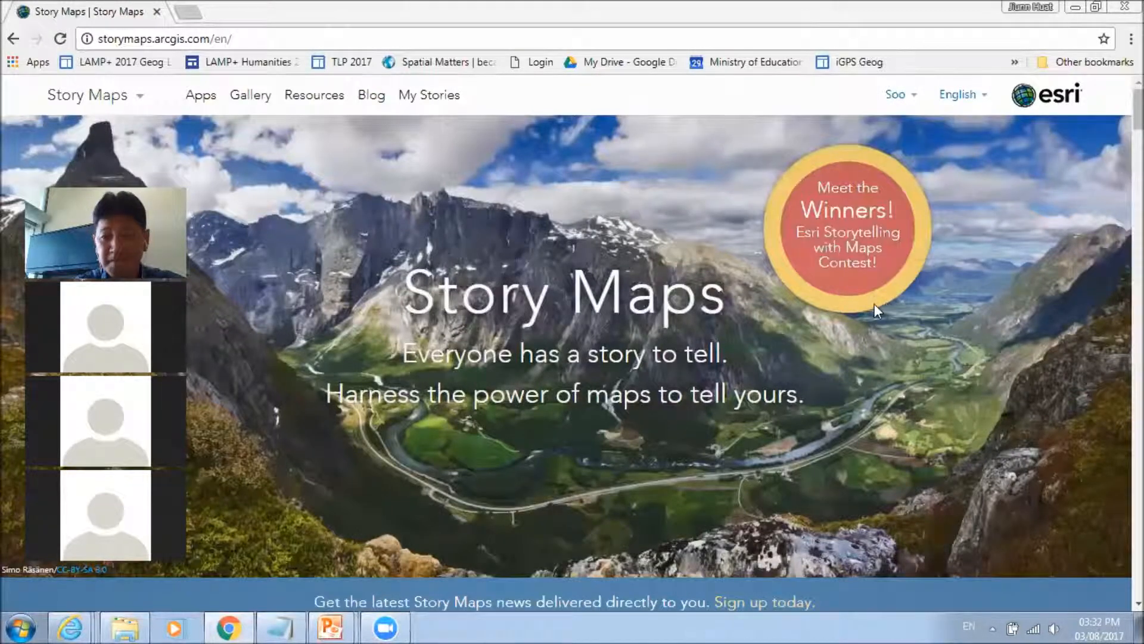
left_click(911, 107)
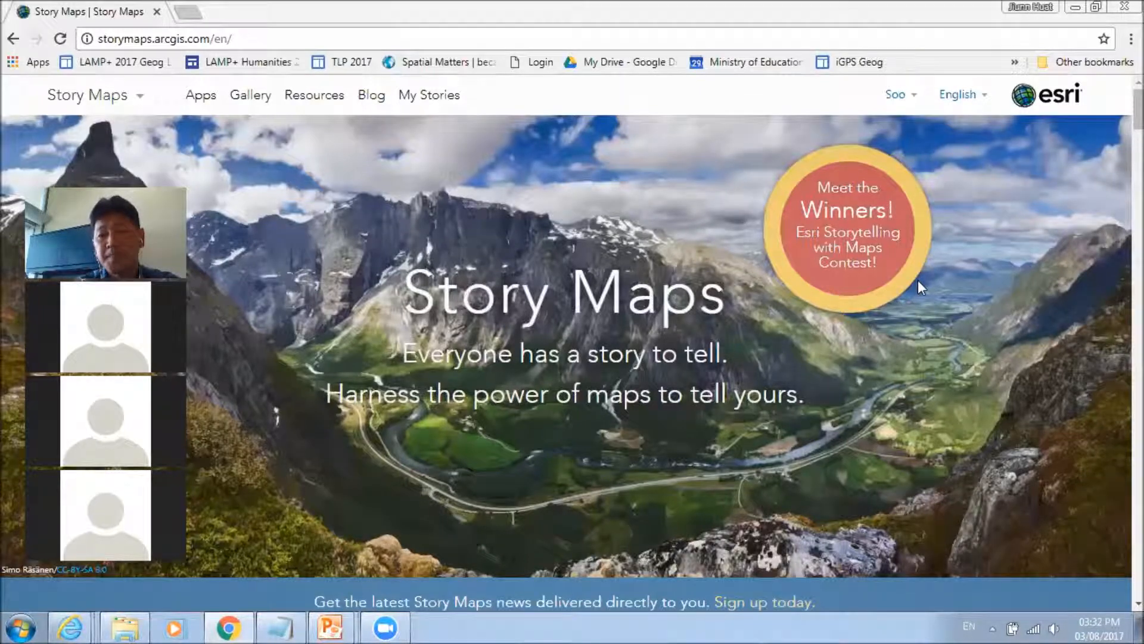
mouse_move(906, 106)
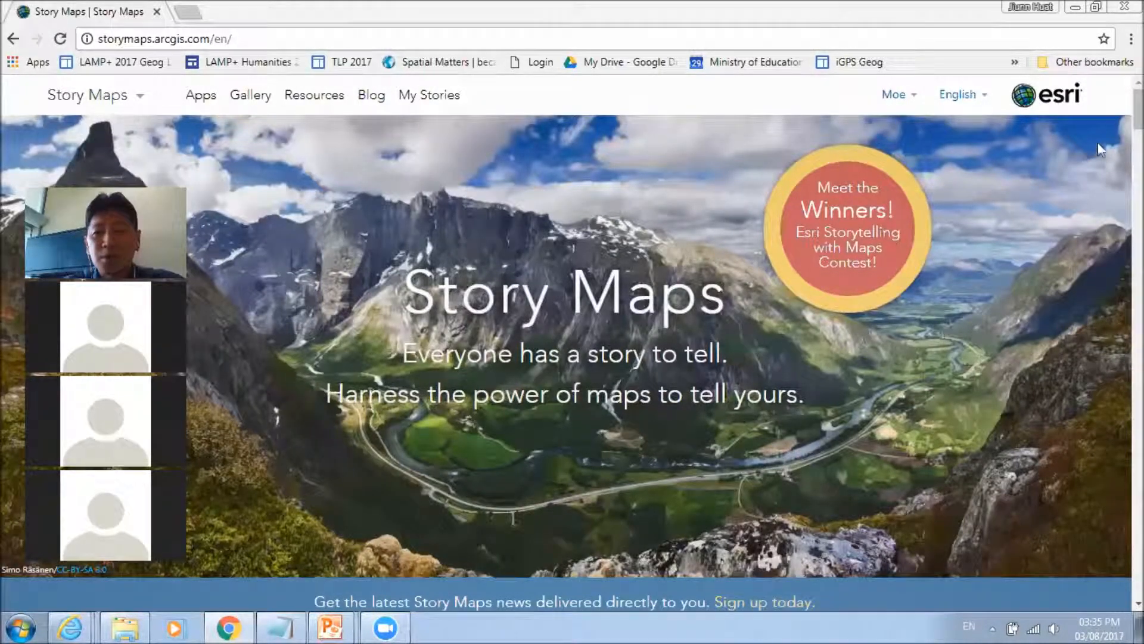
Look through the account's existing stories in My Stories and create a new story with the Map Tour app
left_click(432, 99)
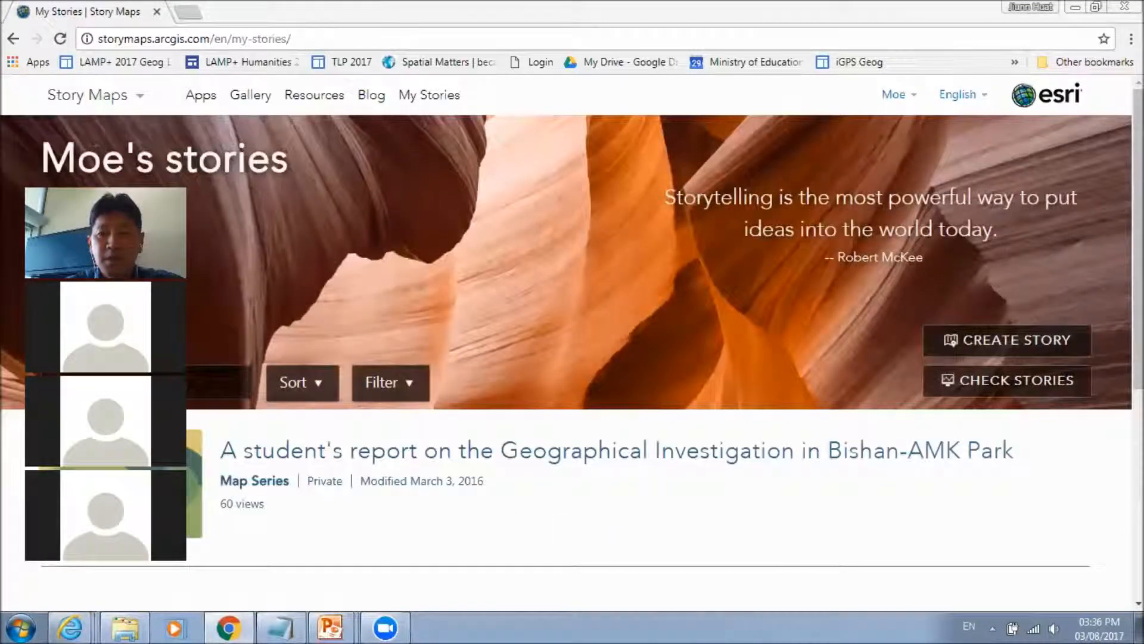
scroll(1031, 331, "down", 5)
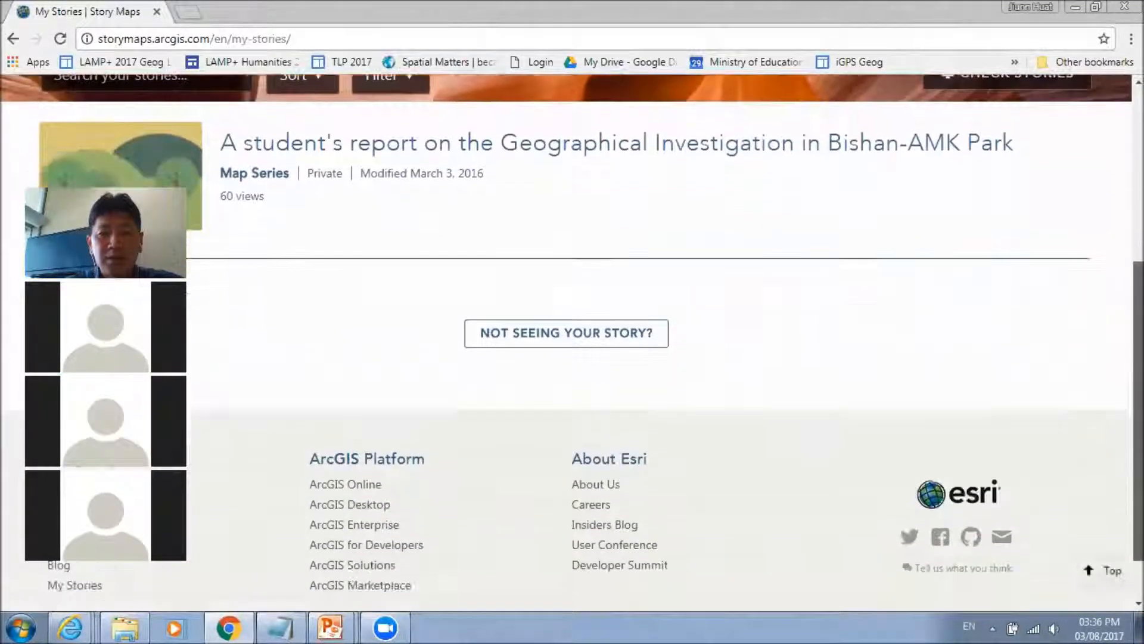
scroll(799, 77, "up", 1)
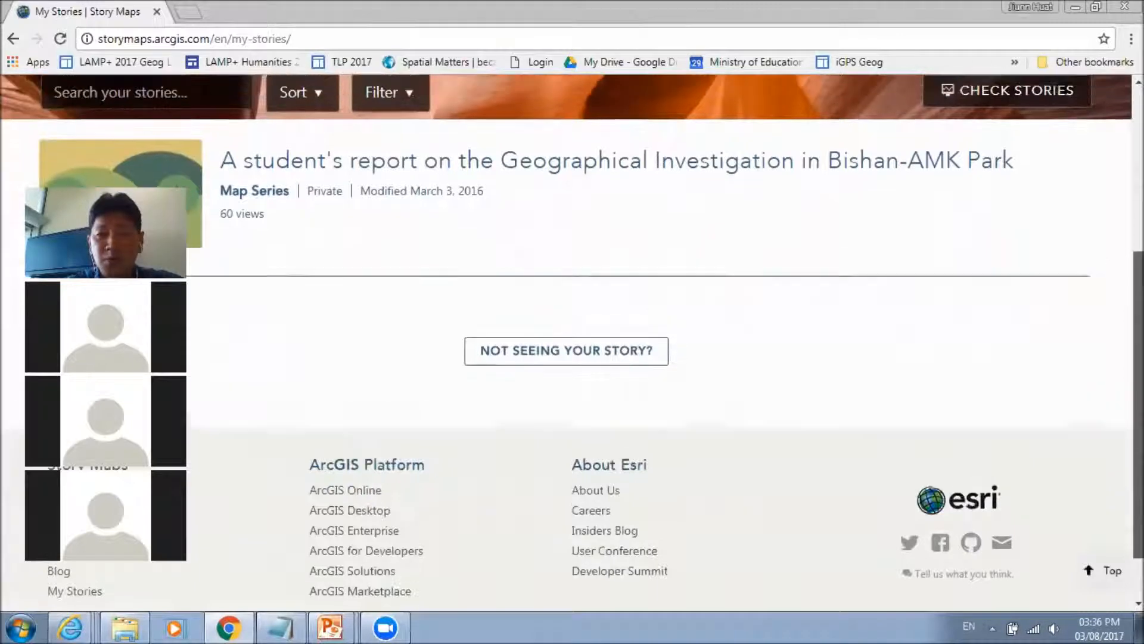
scroll(572, 334, "up", 5)
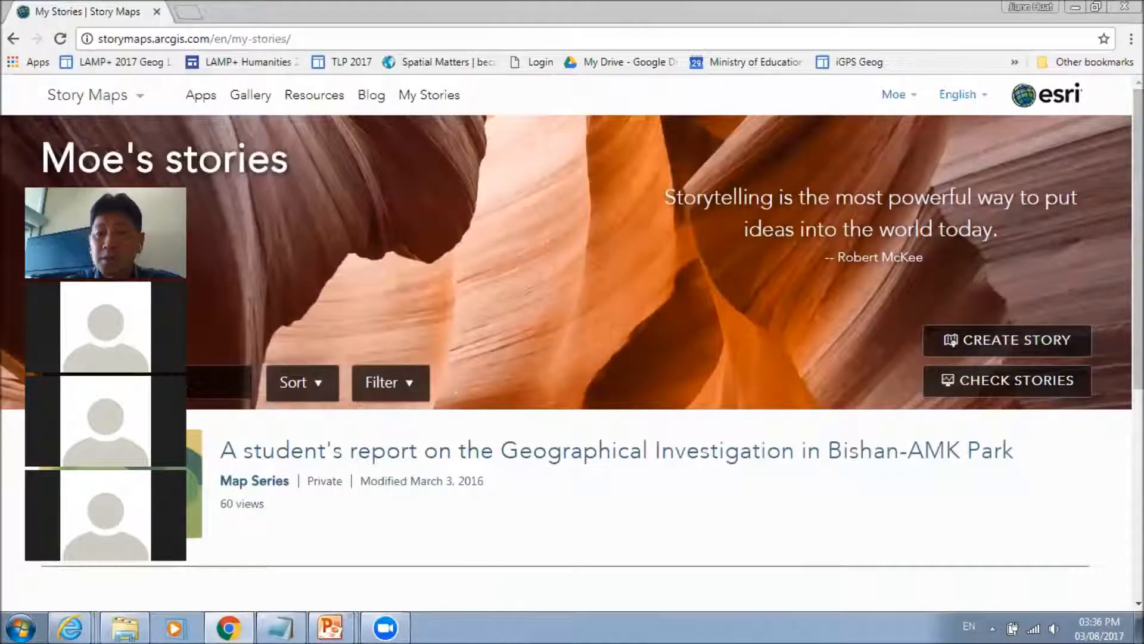
left_click(1005, 347)
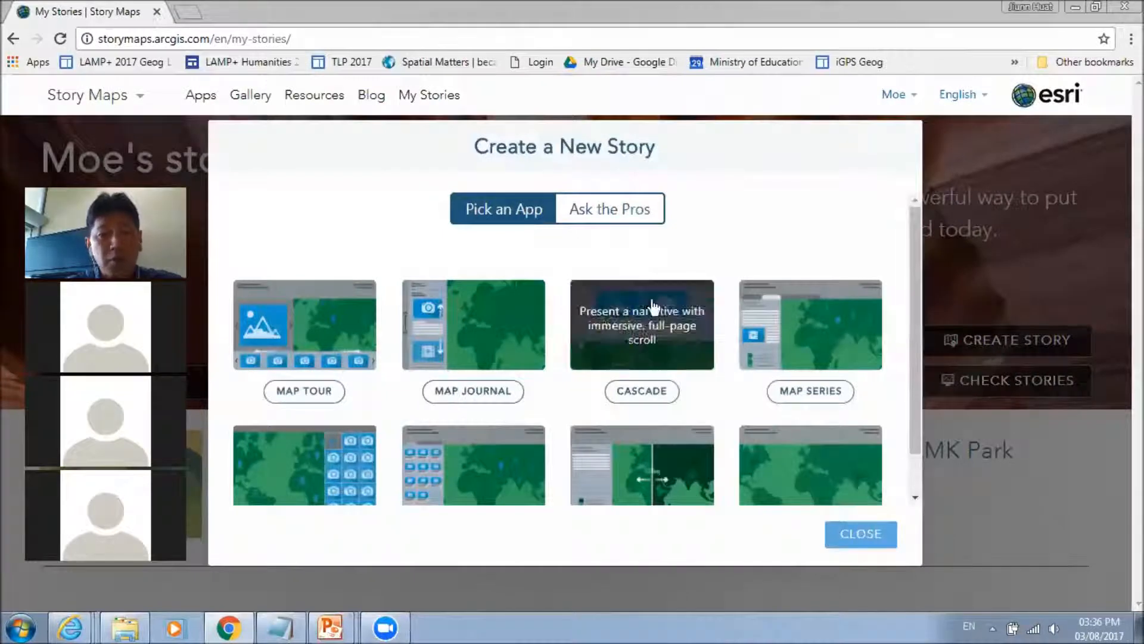
scroll(927, 361, "down", 2)
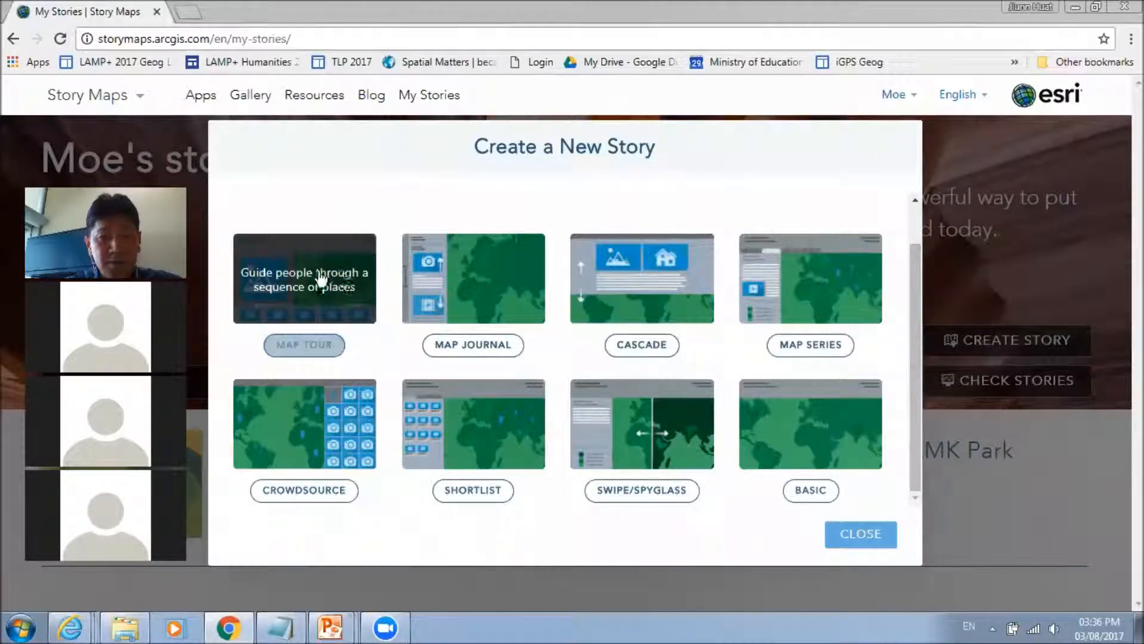
left_click(312, 347)
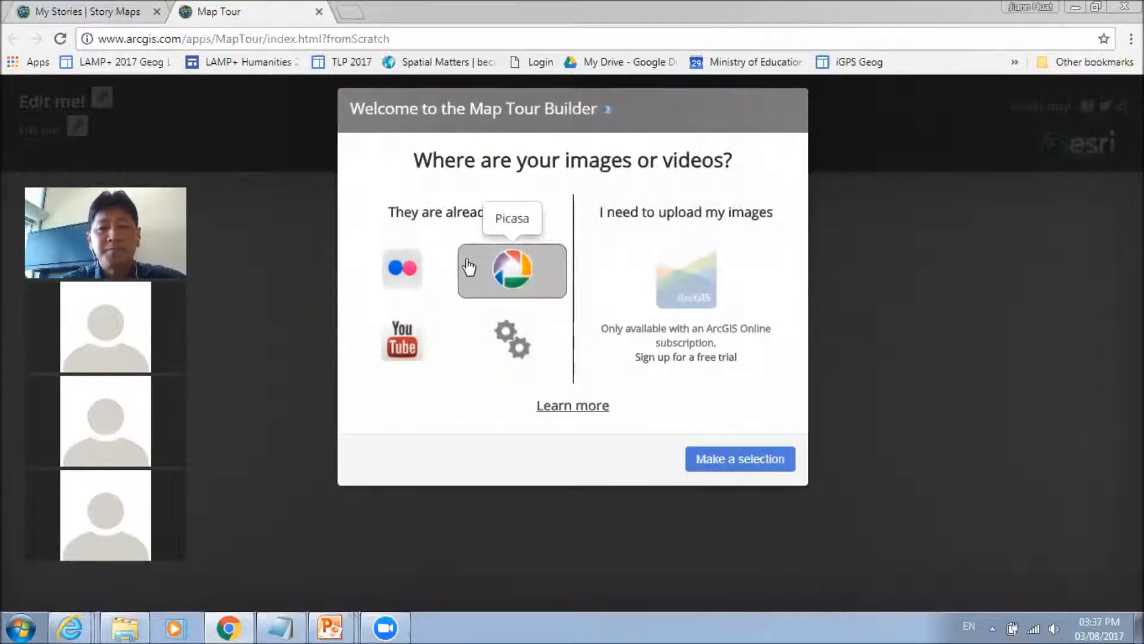
Load the "impact of deforestation" CSV file from the Story Map 1 folder as the tour data
left_click(520, 352)
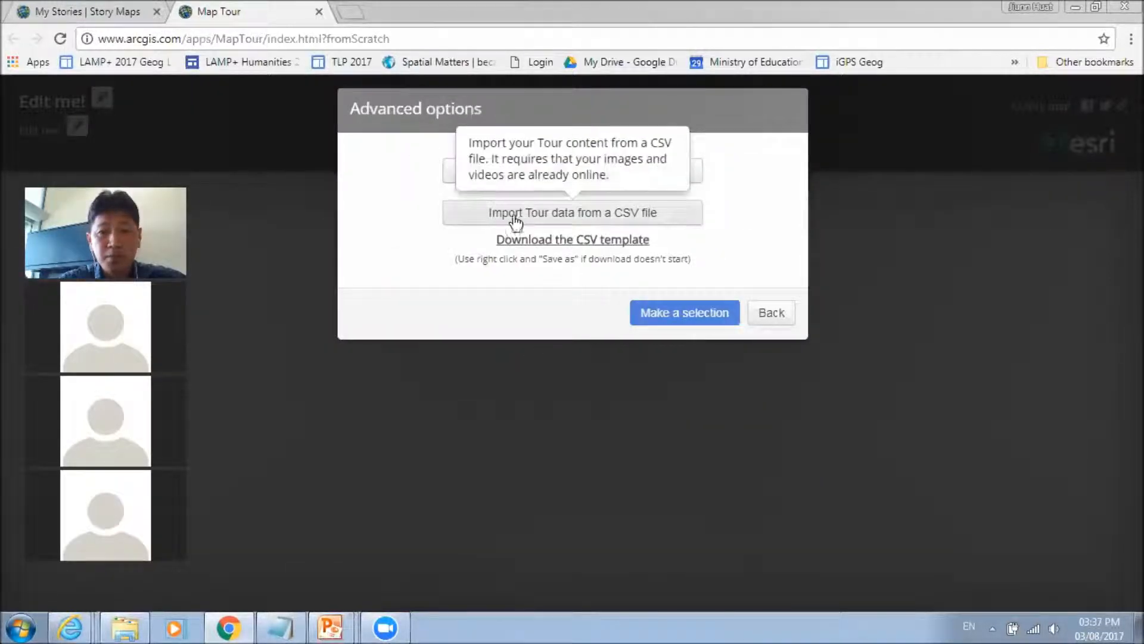
left_click(626, 214)
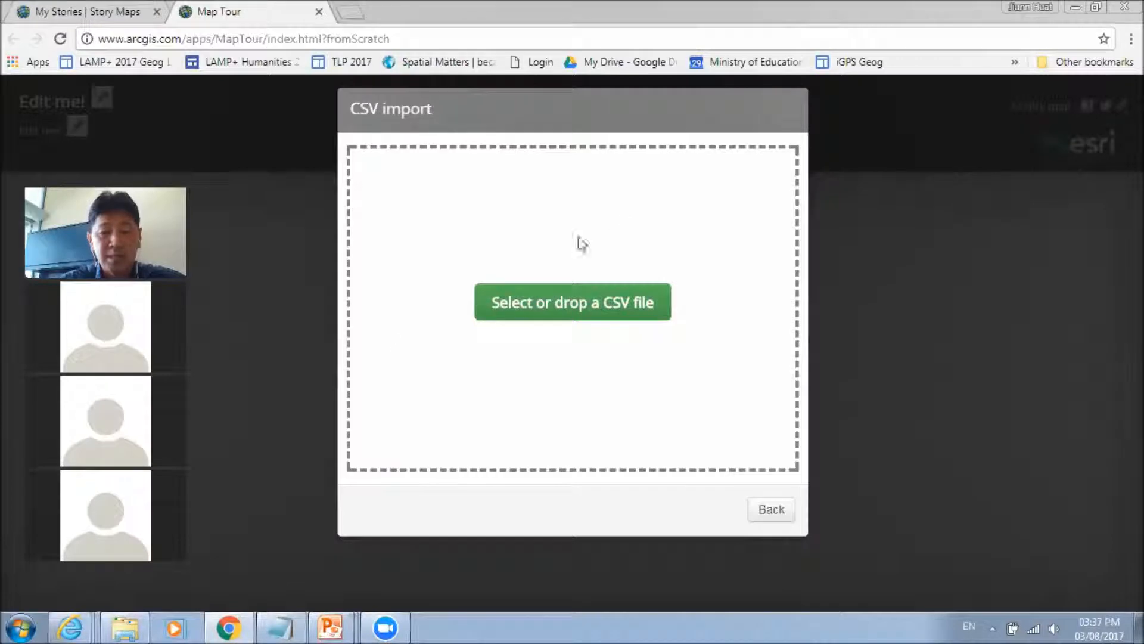
mouse_move(128, 625)
left_click(119, 593)
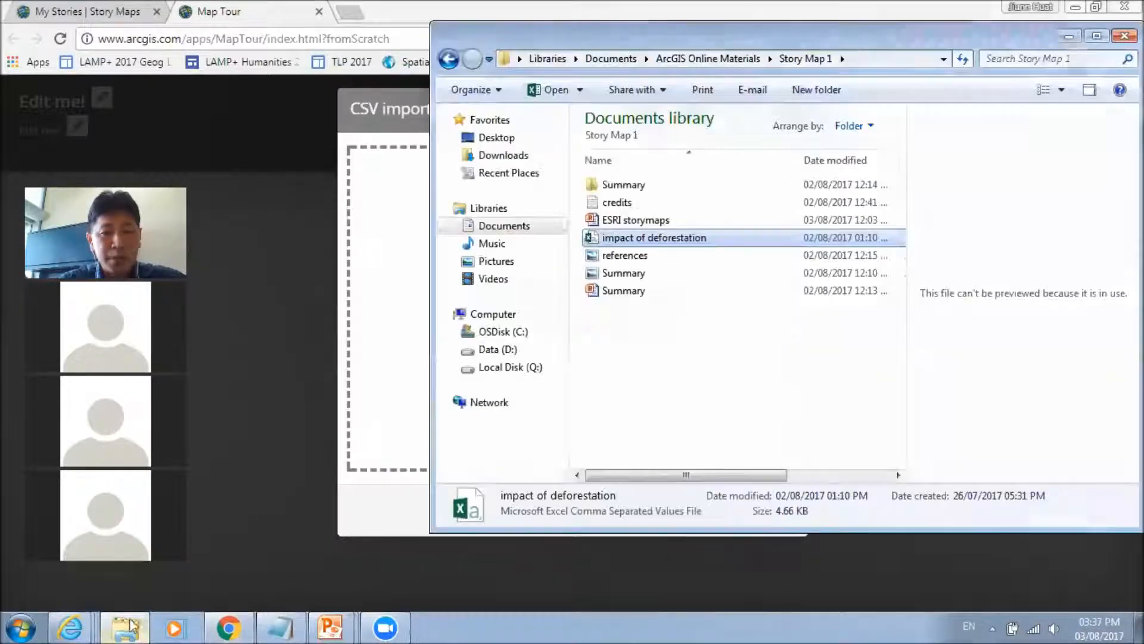
left_click_drag(817, 35, 1136, 73)
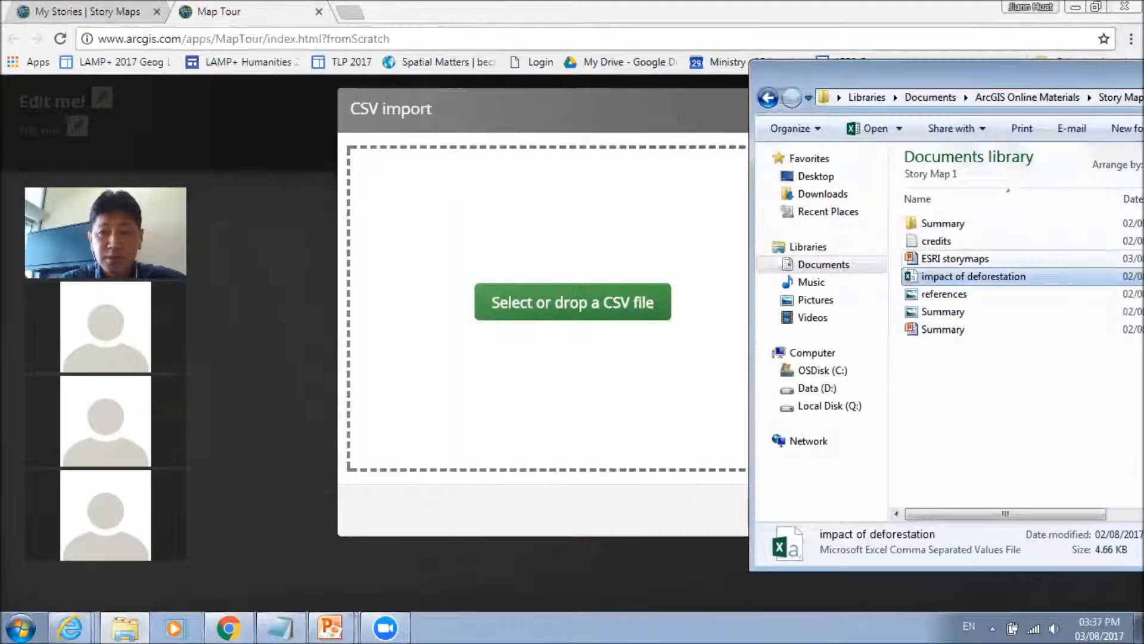
left_click_drag(1002, 275, 530, 307)
left_click_drag(528, 312, 529, 328)
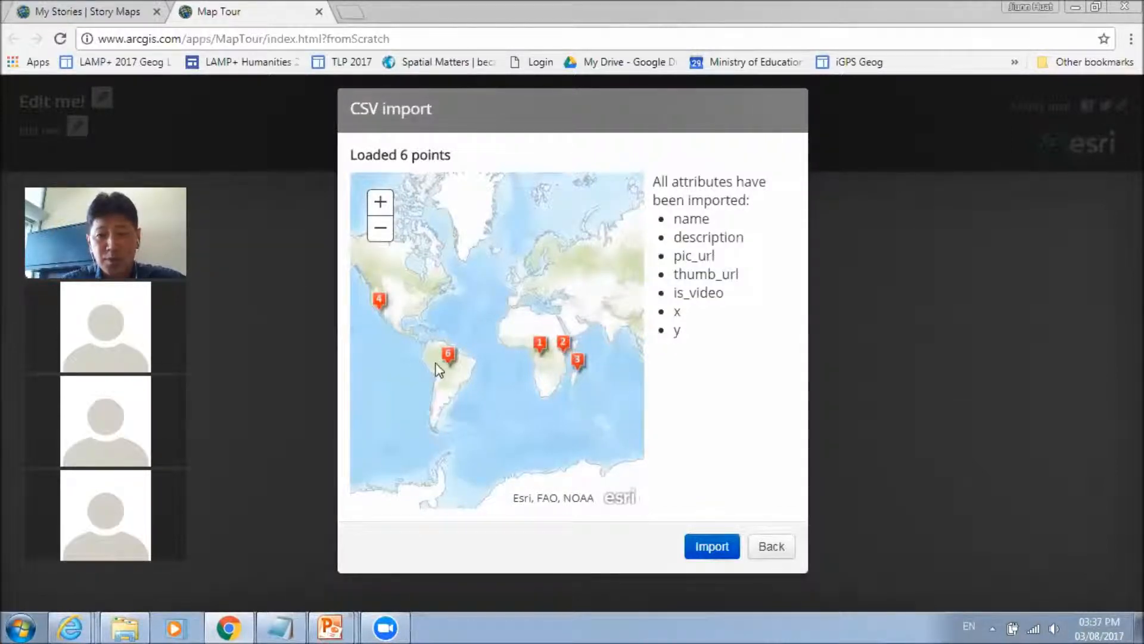
Check the locations of the loaded points on the preview map and import them into the tour
mouse_move(468, 298)
left_mouse_down()
mouse_move(519, 289)
mouse_move(409, 296)
mouse_move(464, 266)
mouse_move(474, 280)
left_mouse_up()
left_click_drag(570, 269, 514, 281)
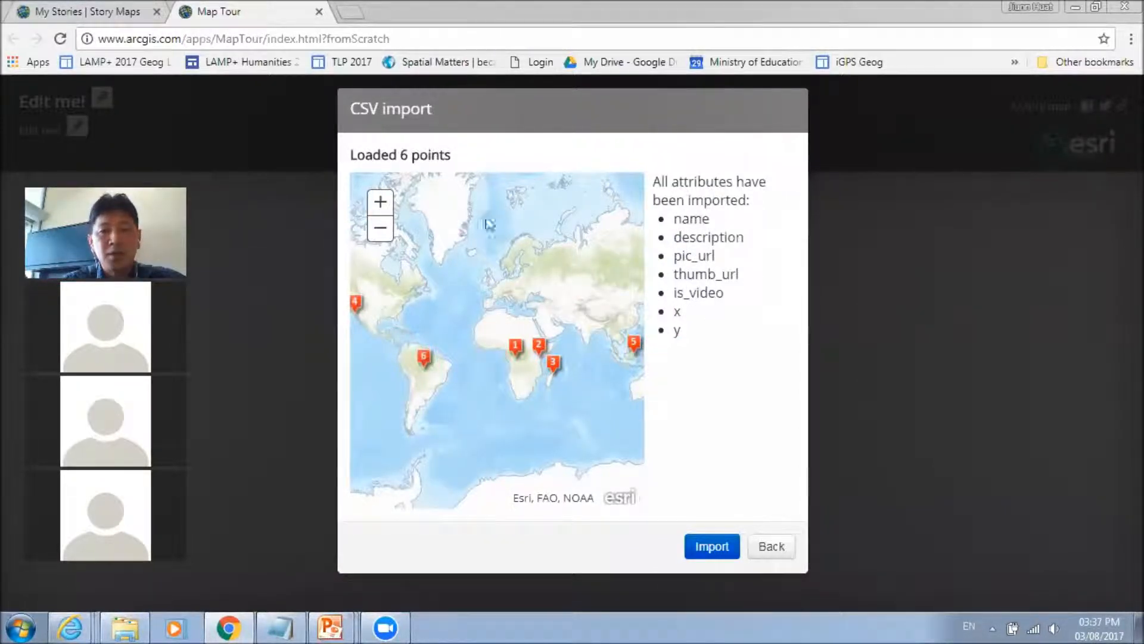
left_click(714, 547)
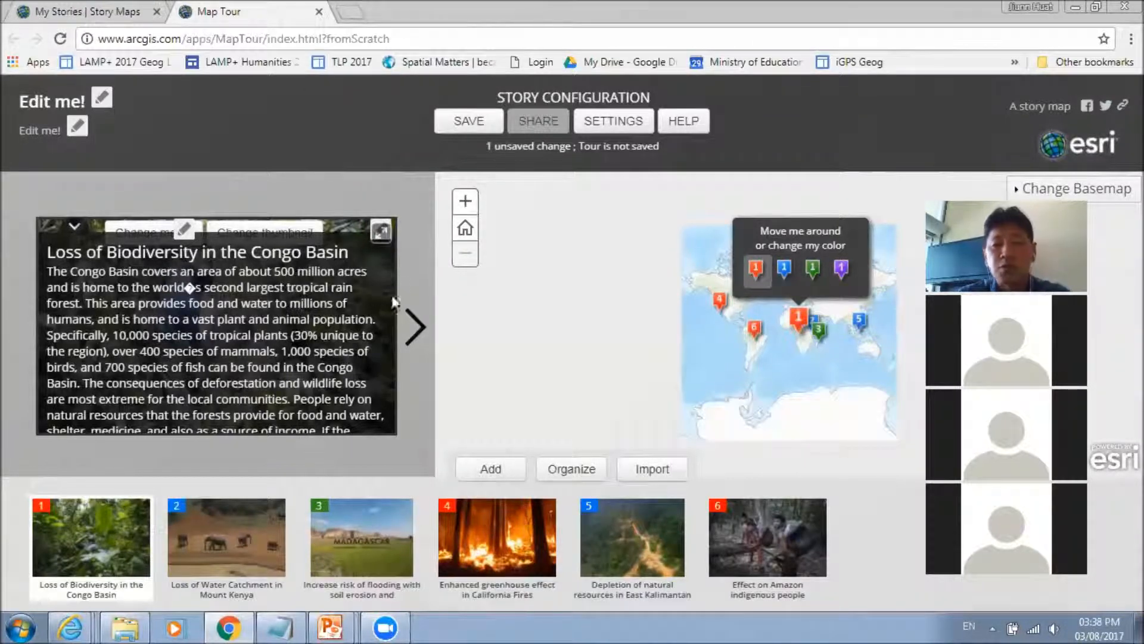
Review tour points 2 to 6, checking each one's media, description and map location
left_click(218, 561)
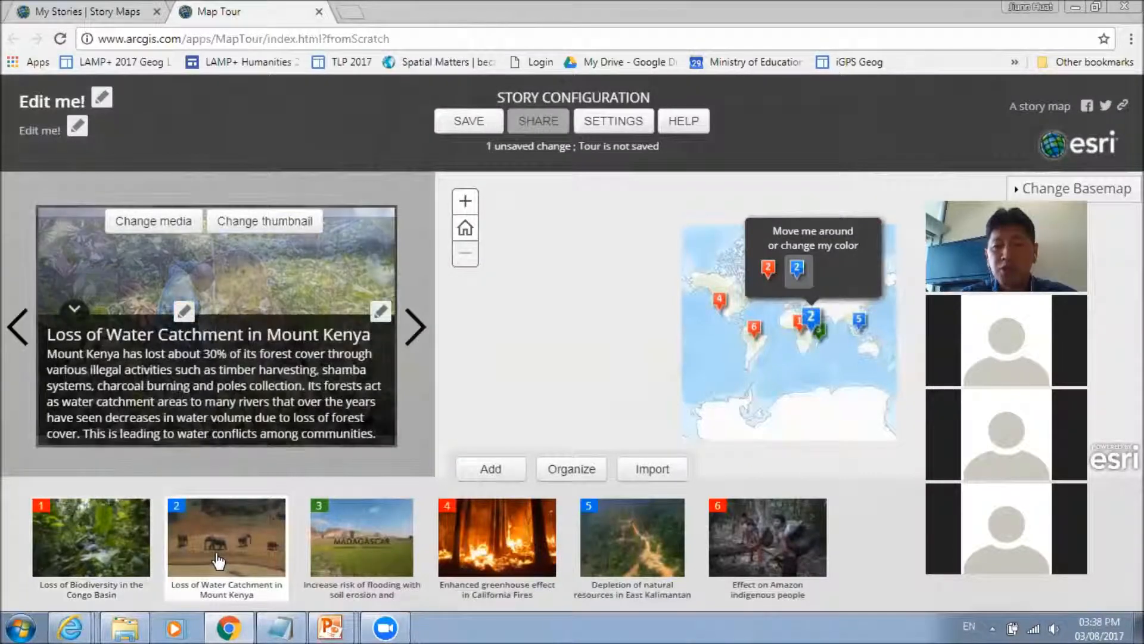
left_click(366, 553)
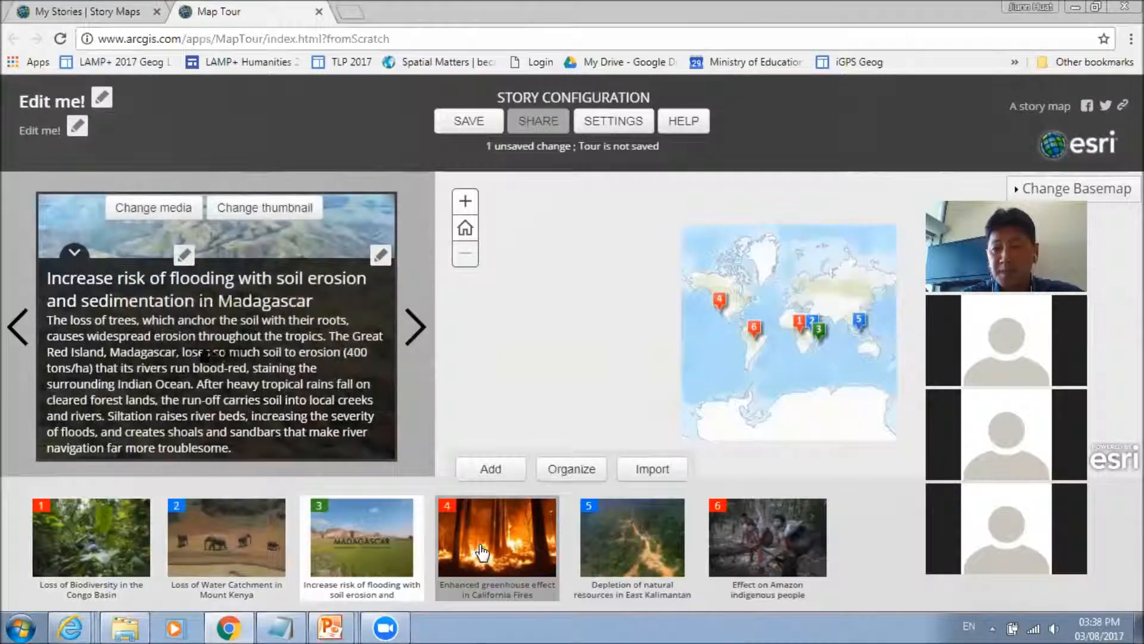
left_click(482, 554)
left_click(602, 553)
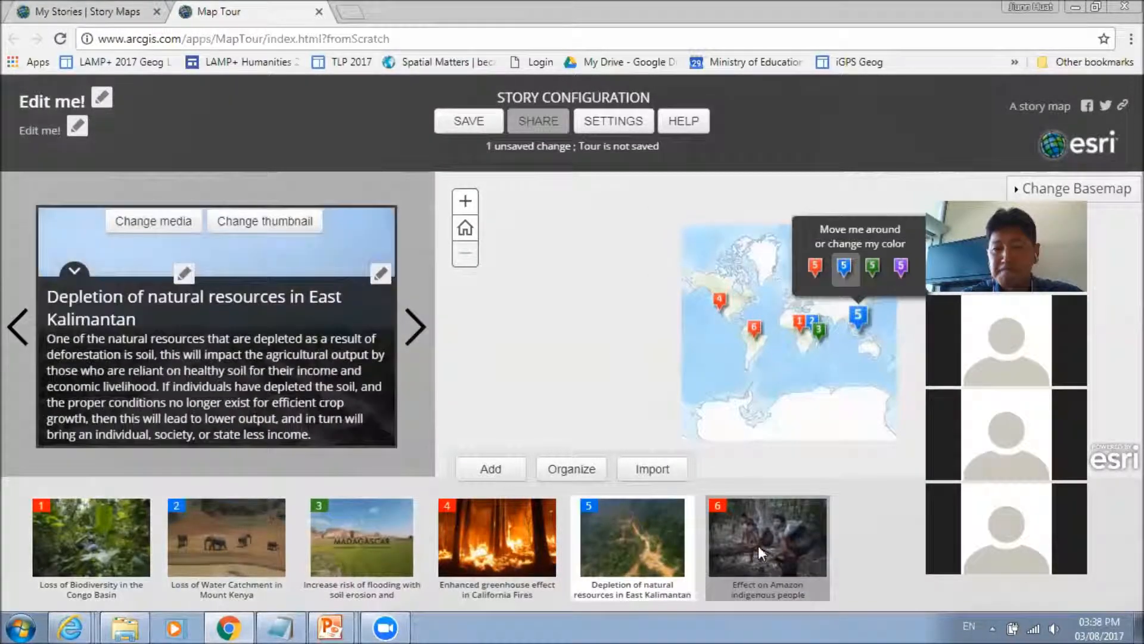
left_click(758, 546)
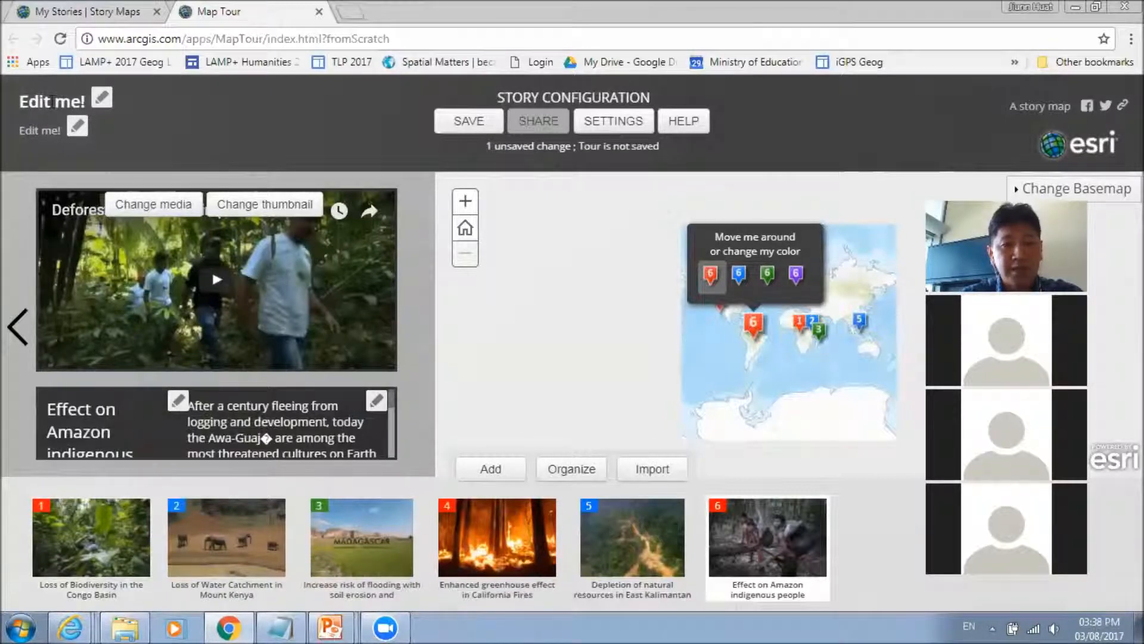
Copy "Tropical rainforest: How can we can save the rainforest?" from the credits notes and set it as the tour title
left_click(103, 99)
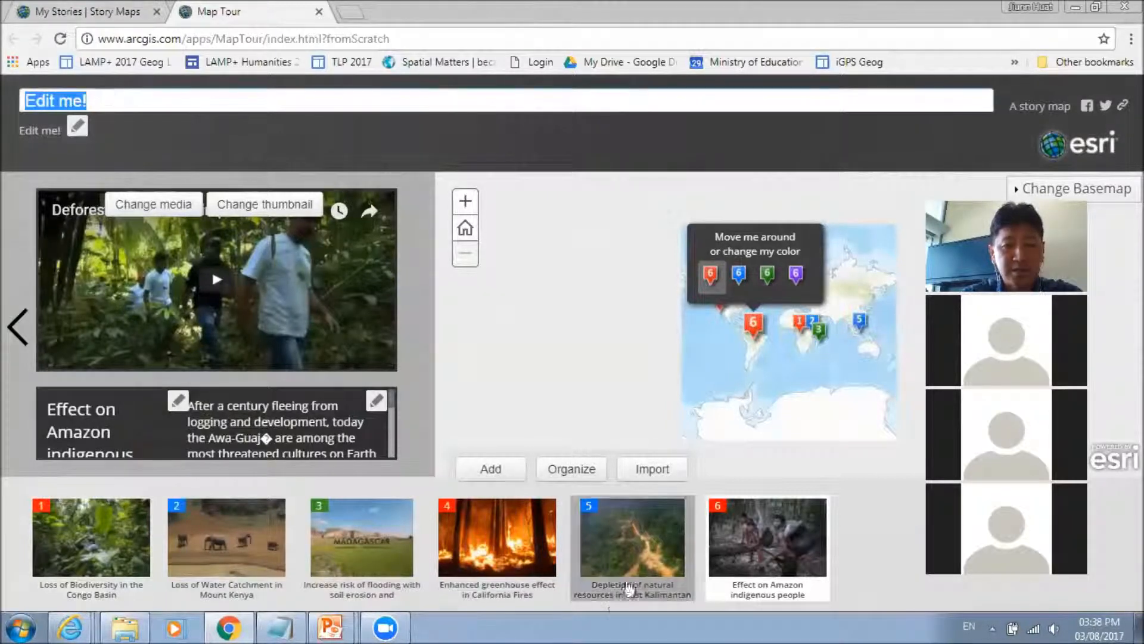
left_click(291, 627)
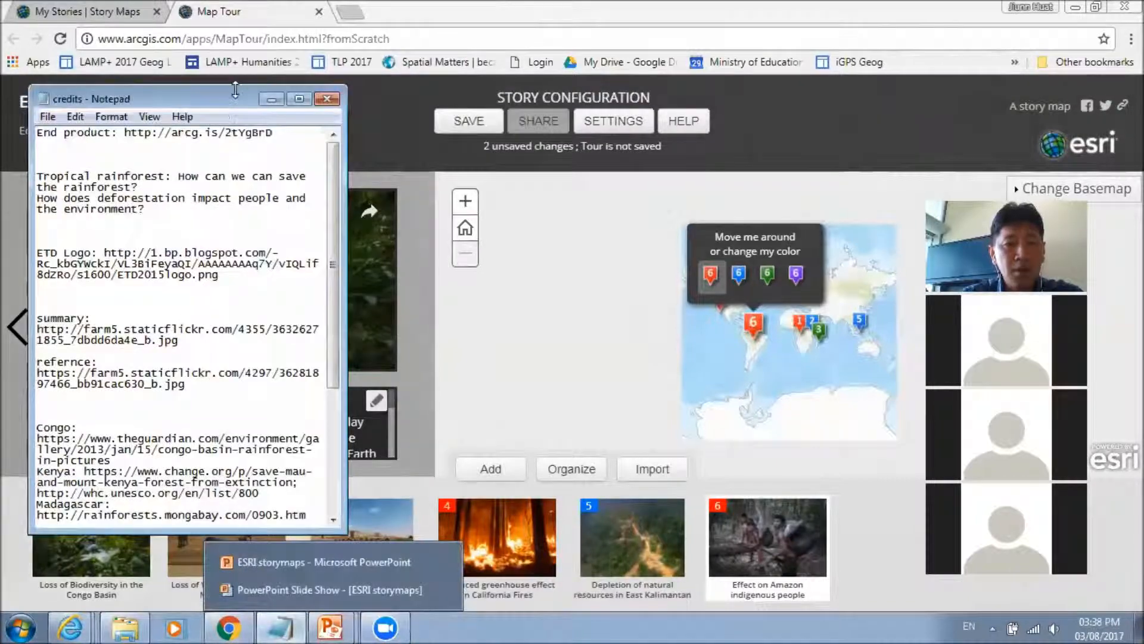
left_click_drag(236, 89, 235, 282)
left_click_drag(140, 380, 27, 370)
key("ctrl+c")
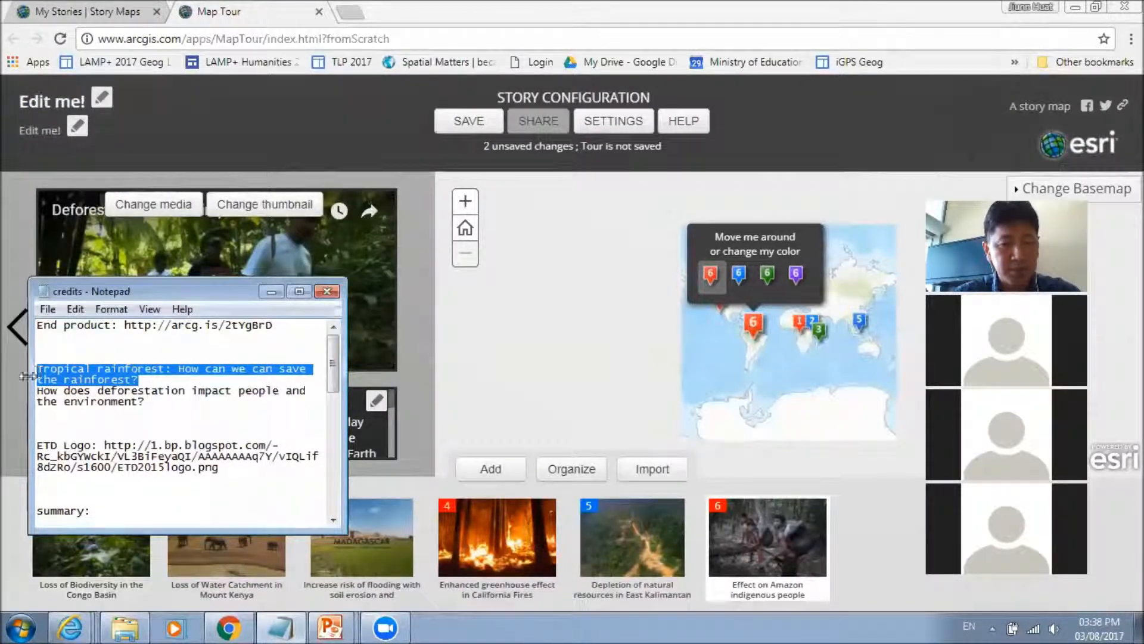
left_click(104, 100)
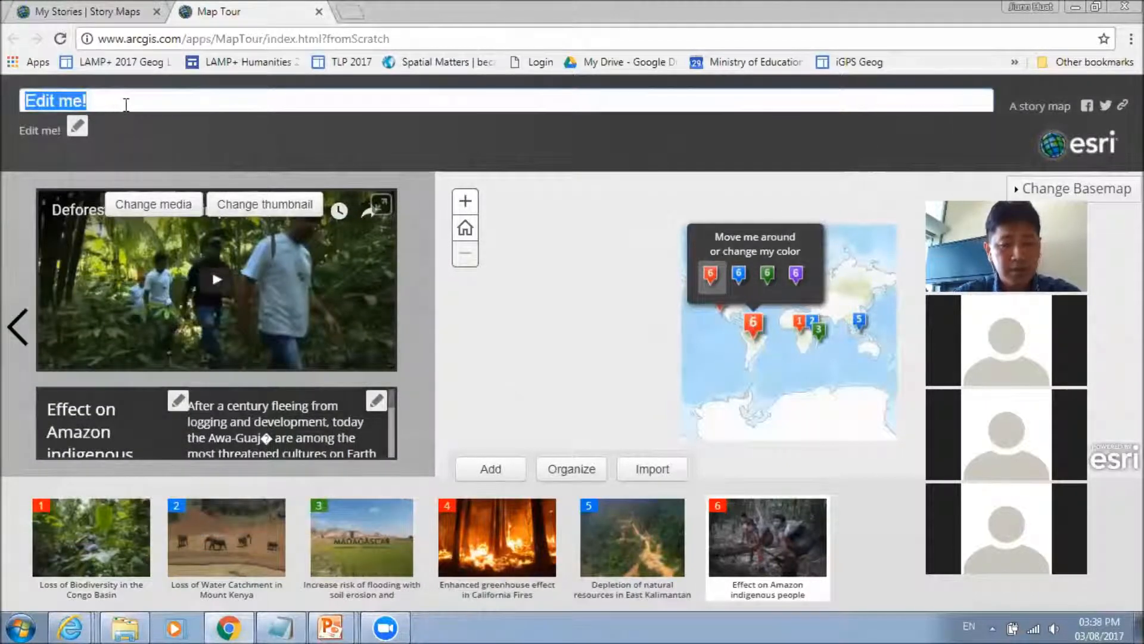
key("ctrl+v")
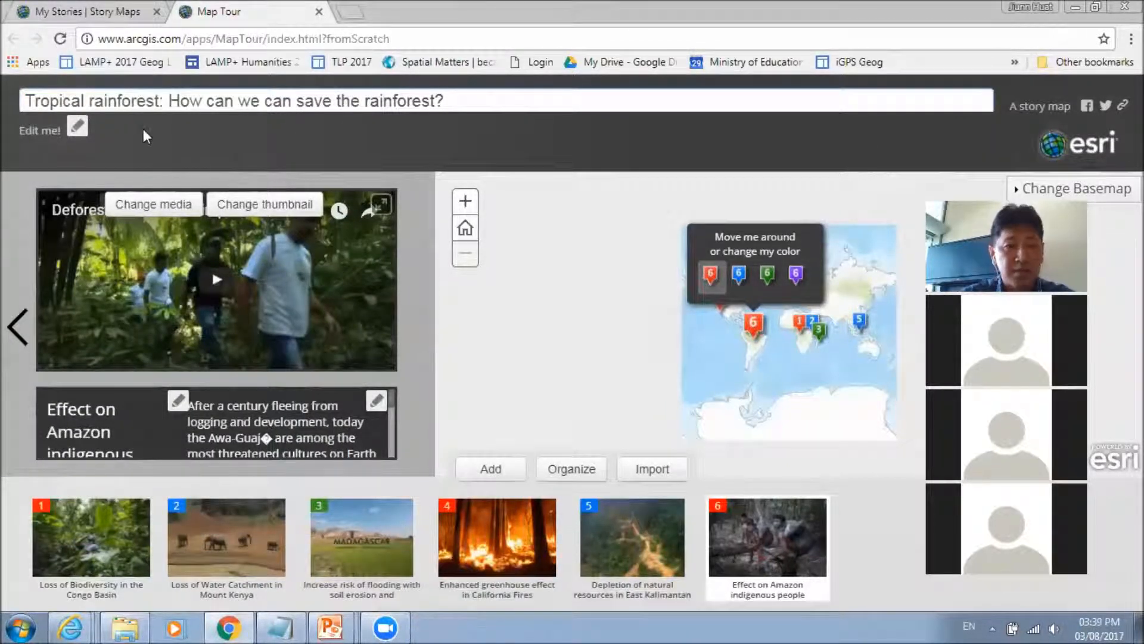
Copy "How does deforestation impact people and the environment?" from the credits notes and set it as the tour subtitle
left_click(77, 126)
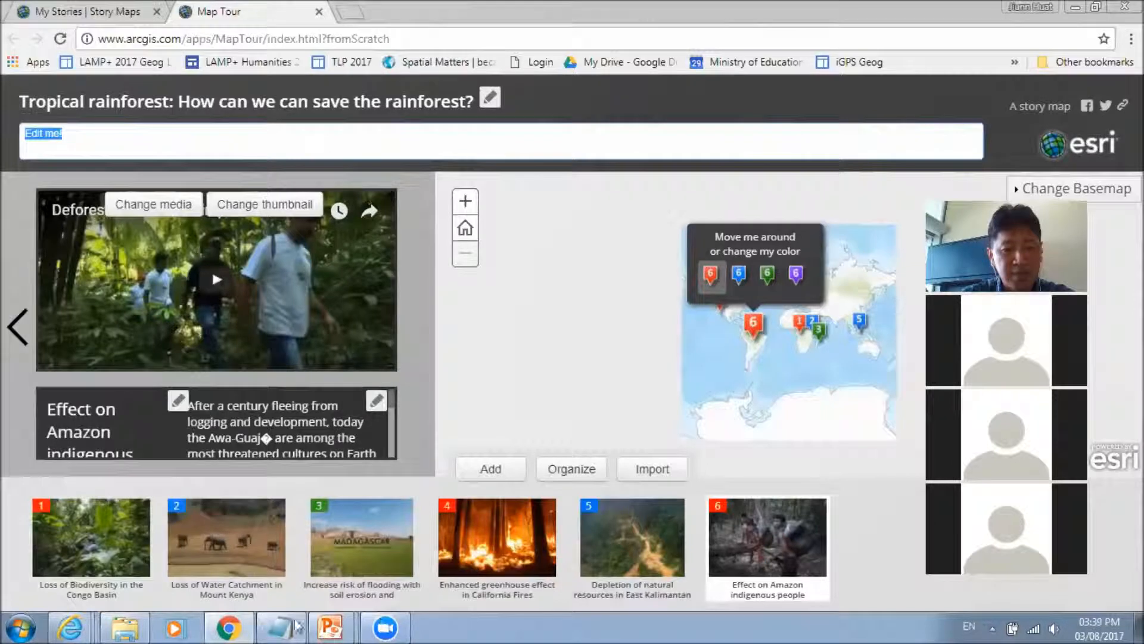
left_click(280, 627)
left_click(164, 400)
left_click_drag(165, 400, 37, 391)
key("ctrl+c")
left_click(83, 128)
key("ctrl+v")
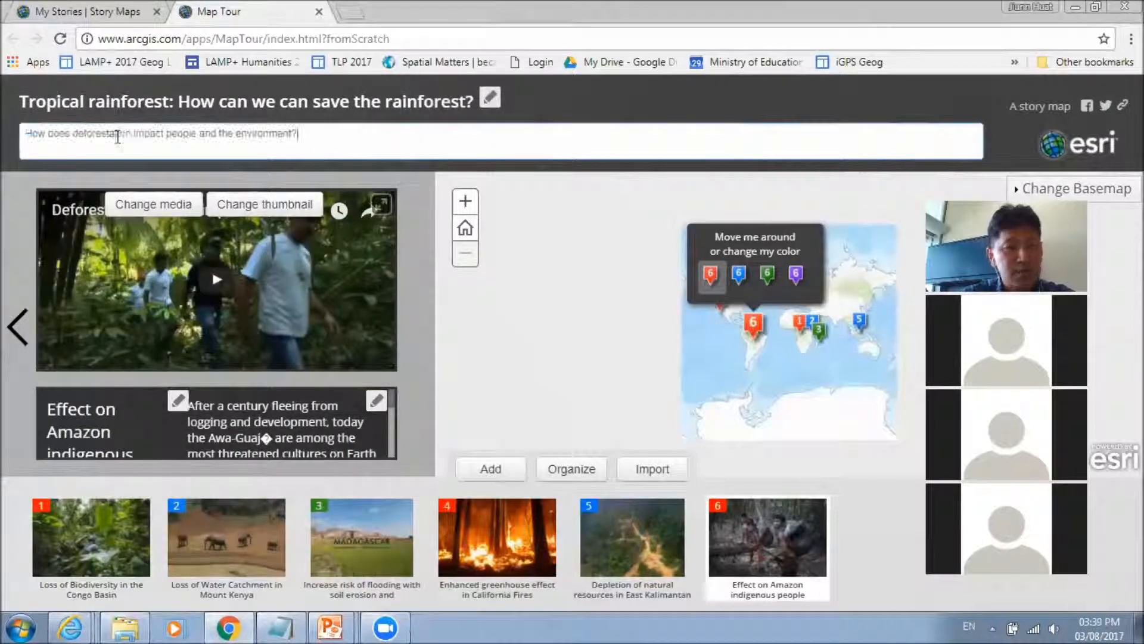
Open the story settings and look over the available layouts and the header, content and footer color themes
left_click(603, 119)
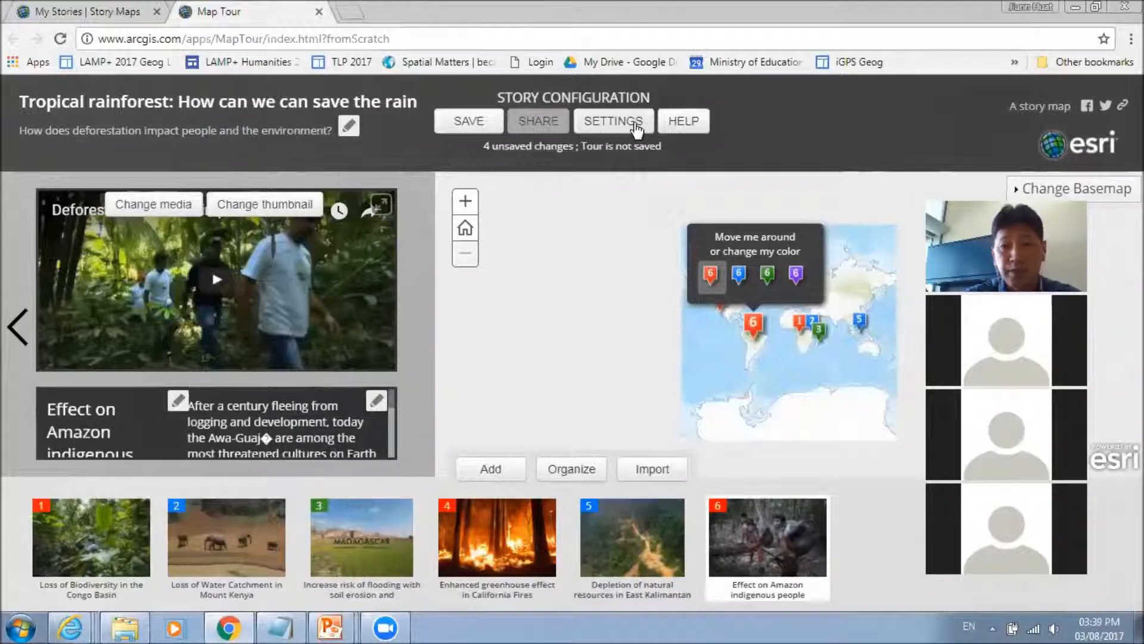
left_click(634, 131)
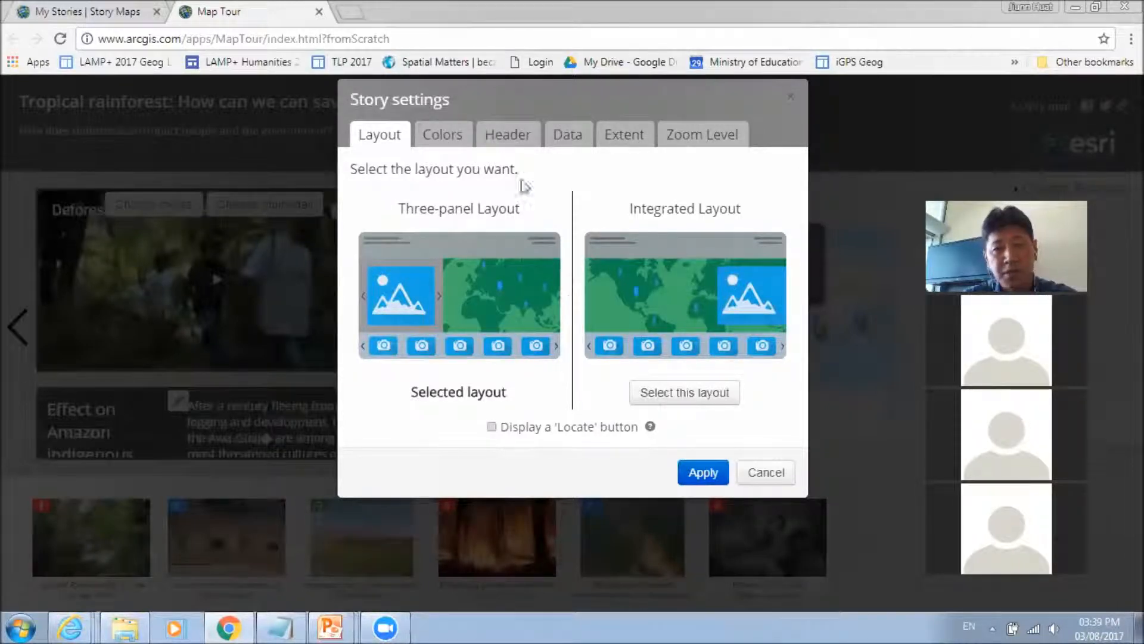
left_click(450, 145)
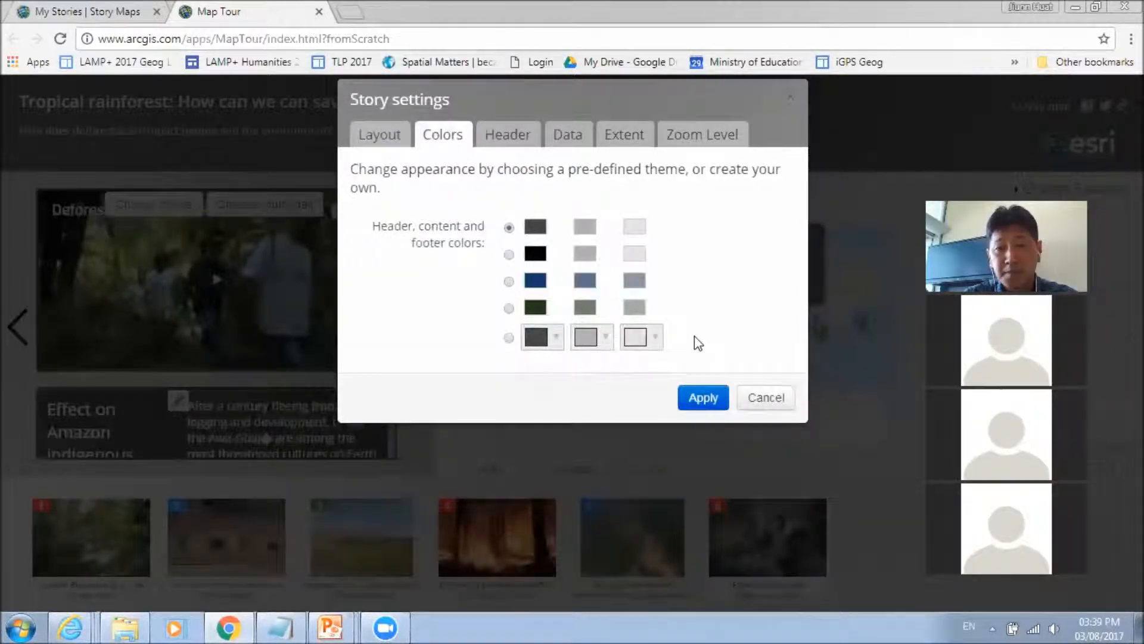
Replace the Esri header logo with a custom logo, using the ETD Logo image URL from the credits notes
left_click(516, 152)
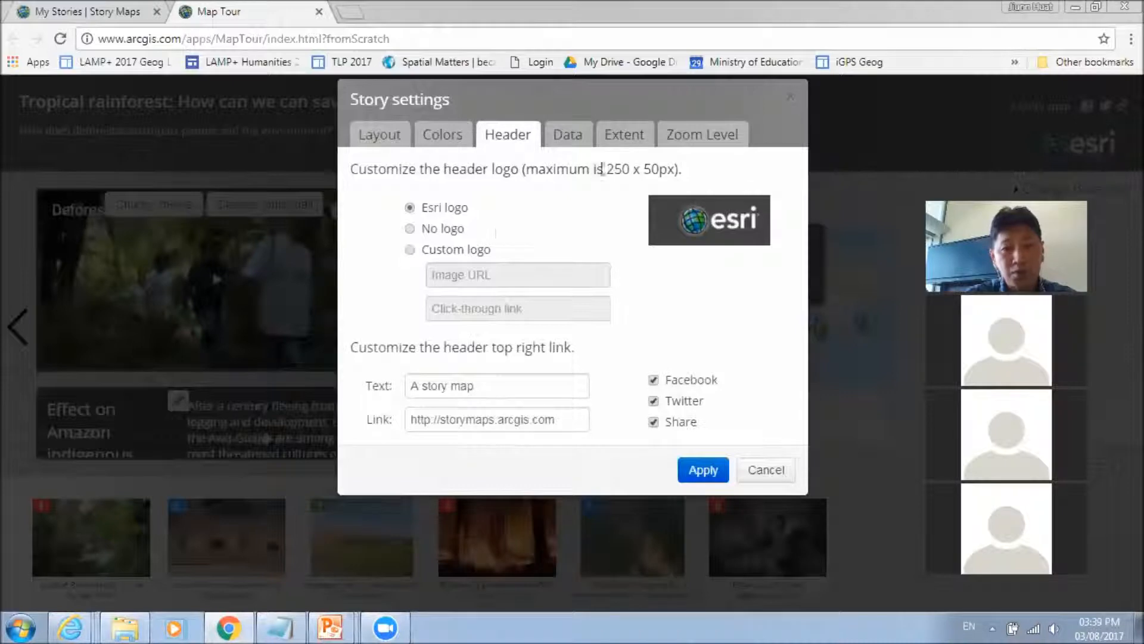
left_click(410, 250)
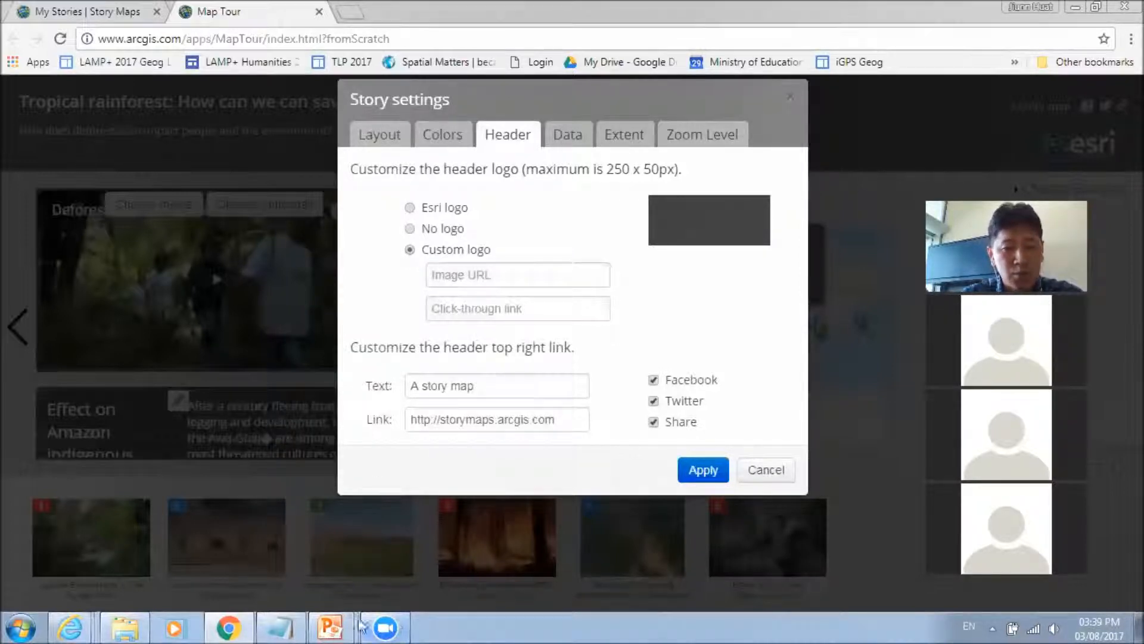
left_click(280, 626)
left_click_drag(220, 468, 105, 448)
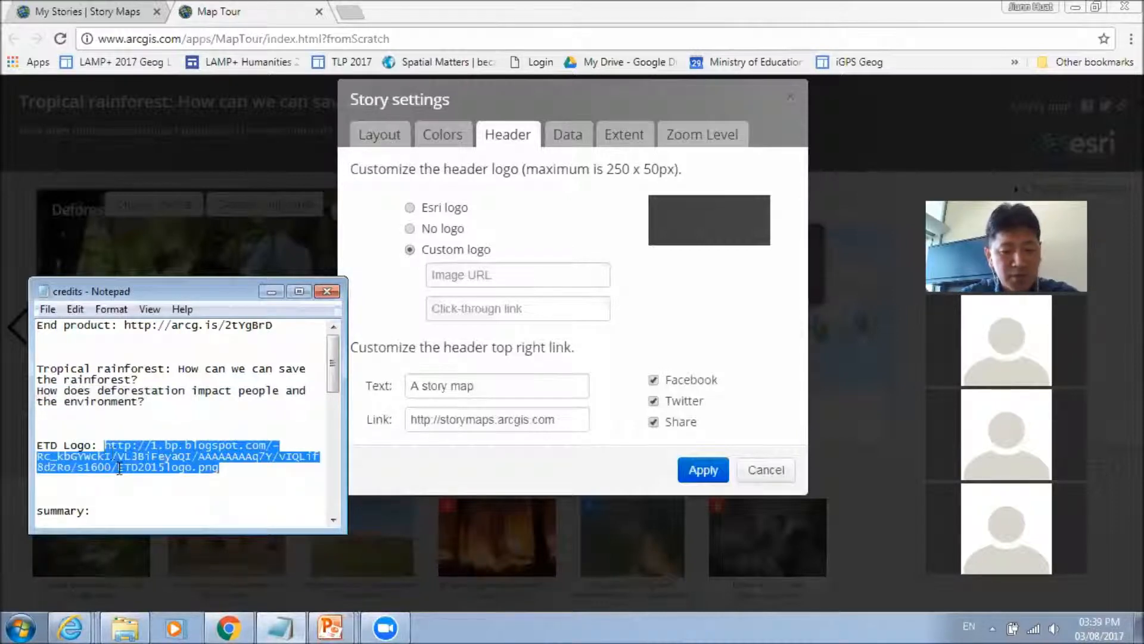
left_click(501, 280)
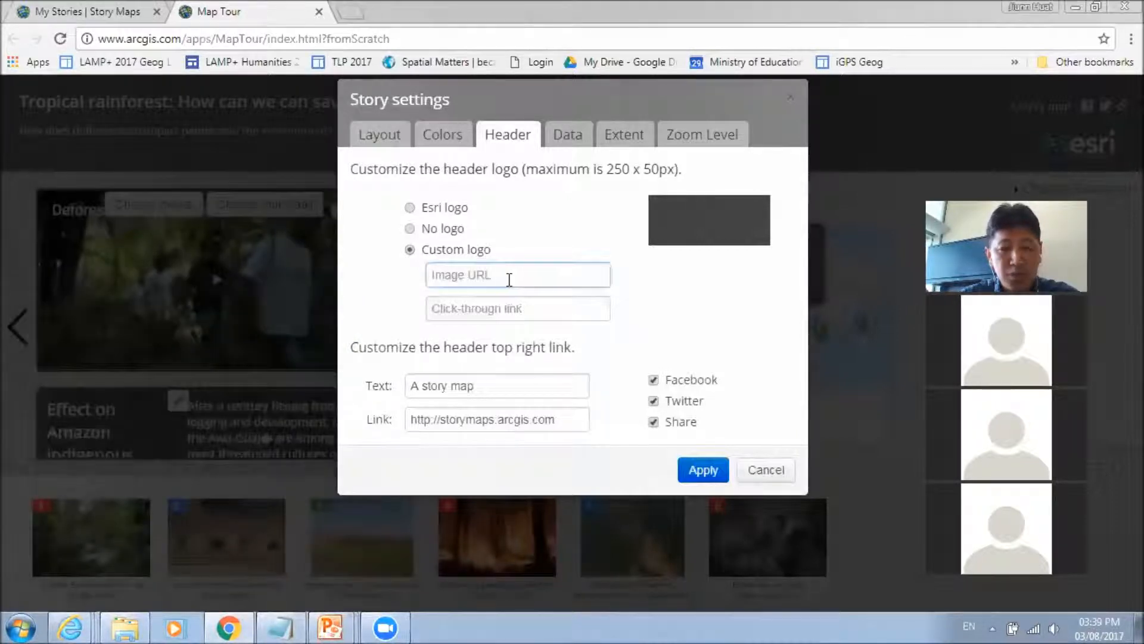
key("ctrl+v")
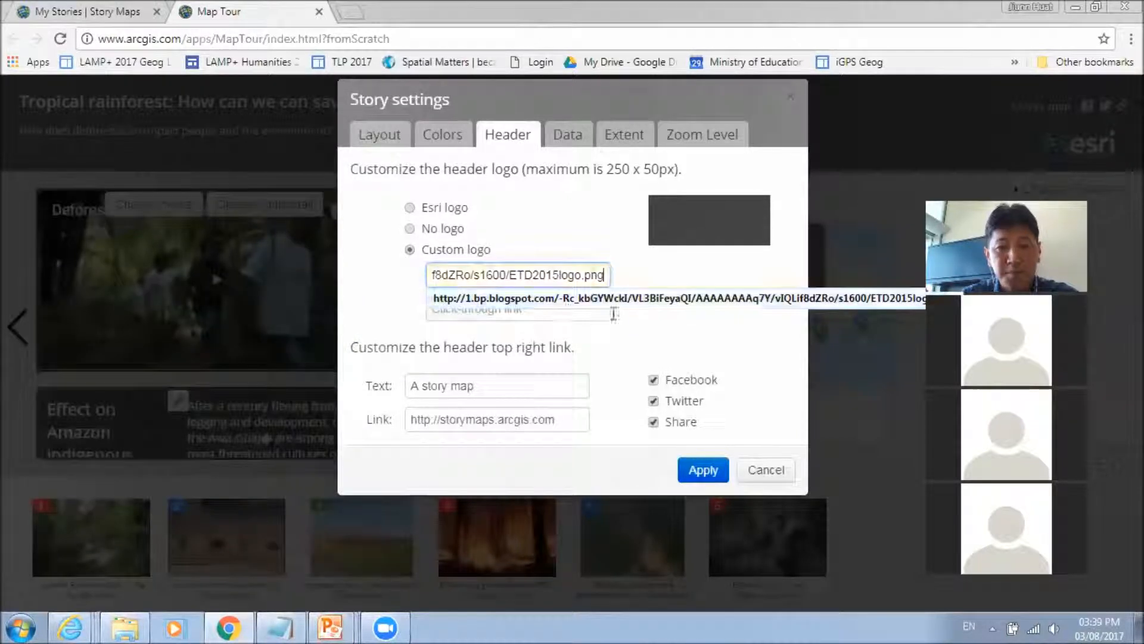
left_click(539, 348)
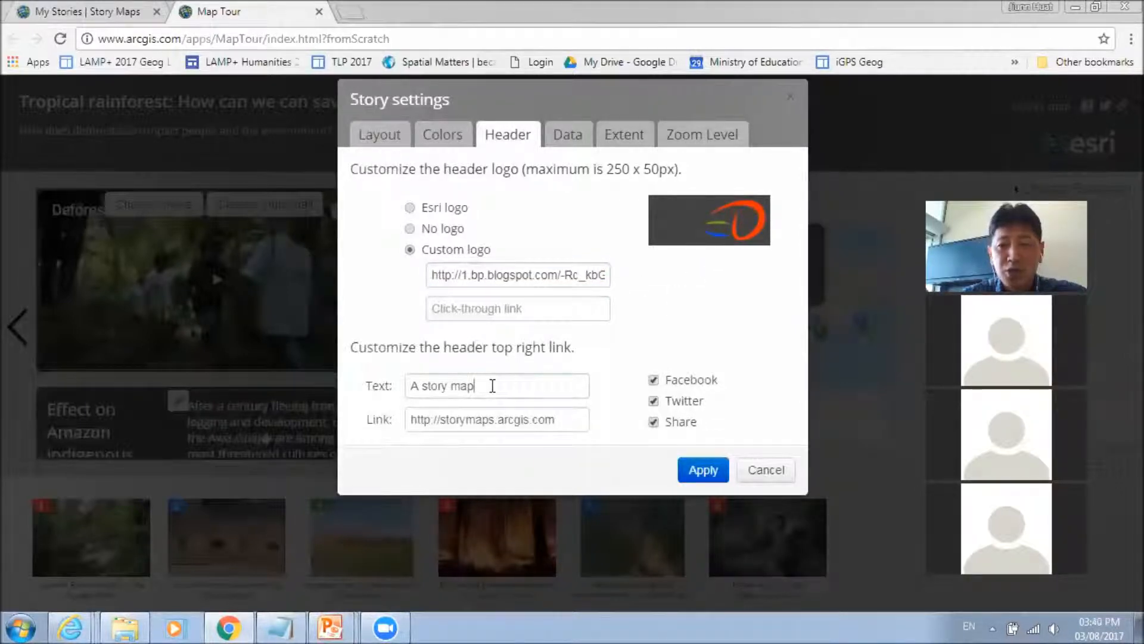
Review the header link's text and URL, and check the fields assigned to name, caption and color
left_click_drag(474, 387, 411, 390)
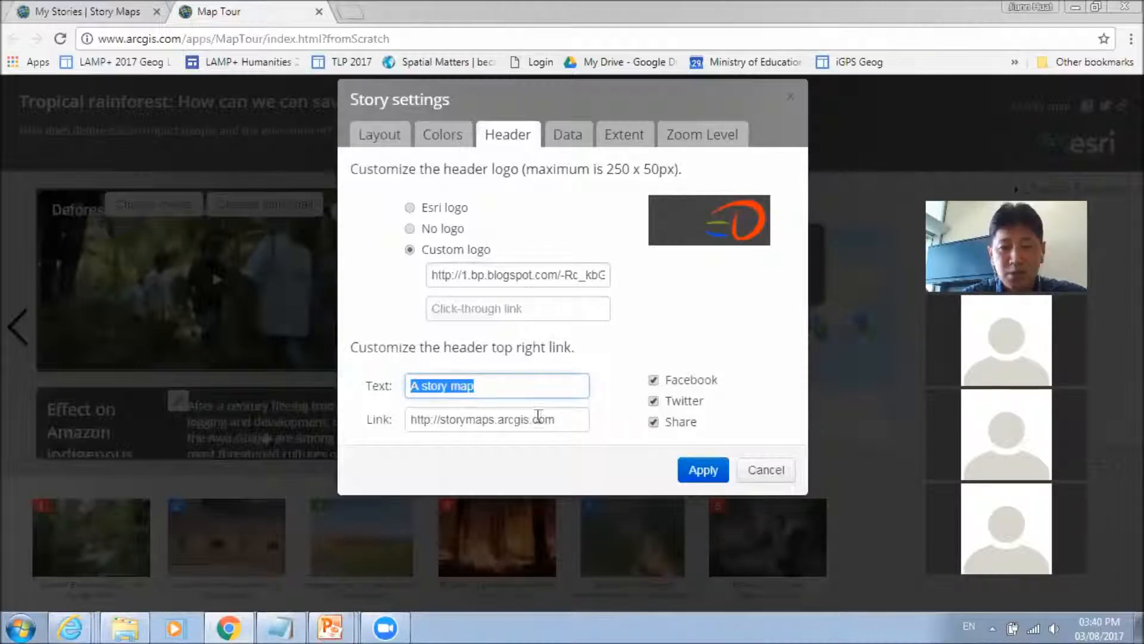
left_click_drag(569, 423, 408, 431)
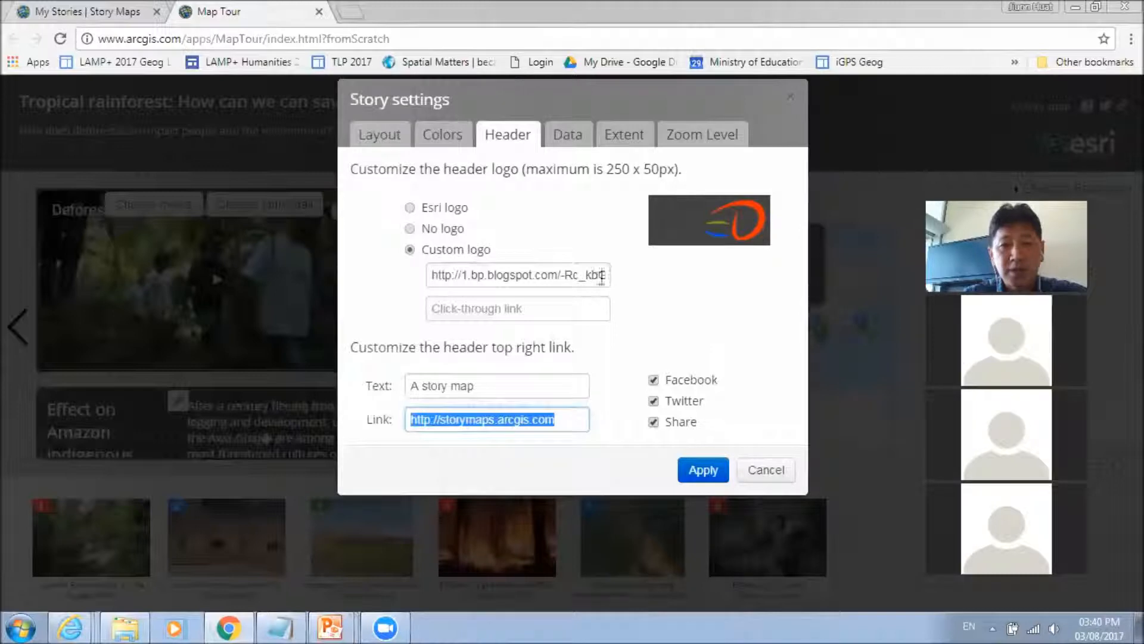
left_click(568, 140)
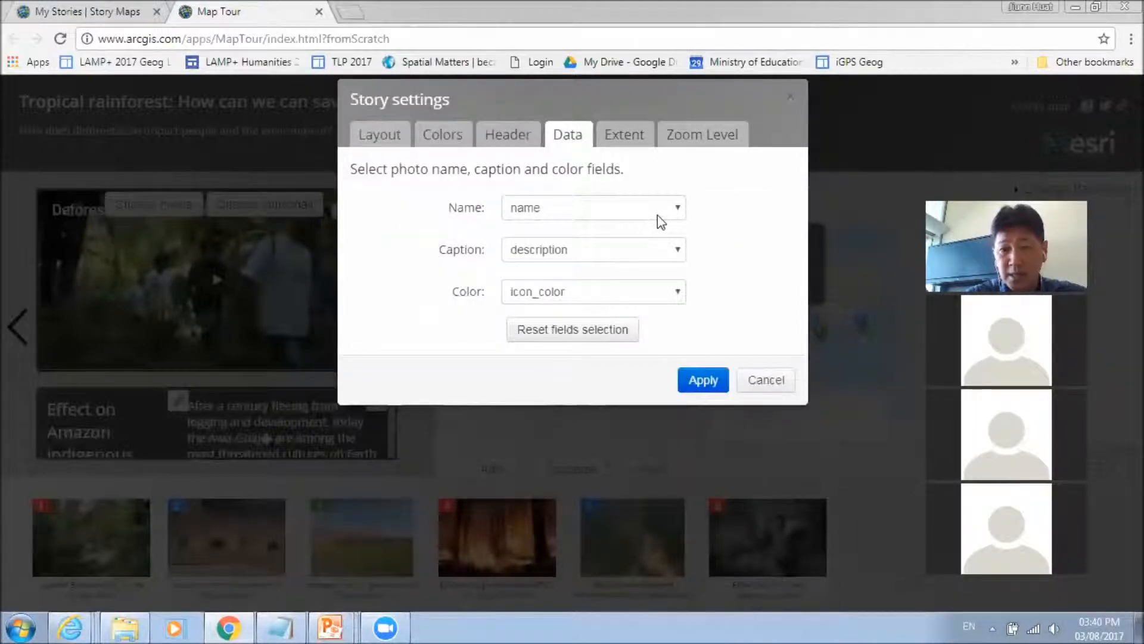
left_click(560, 213)
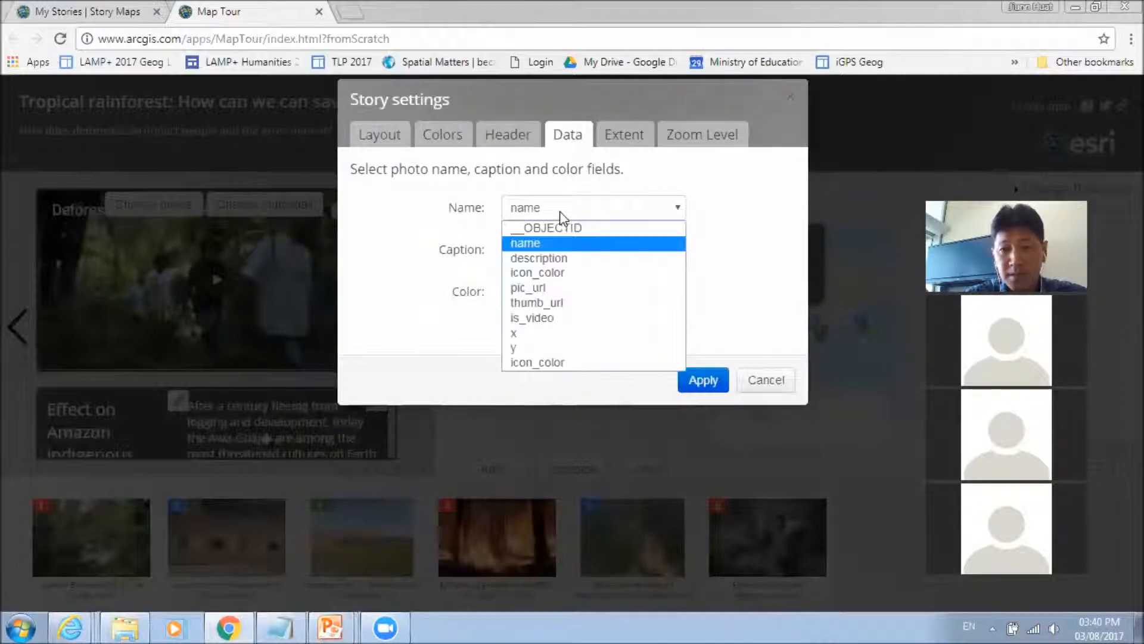
left_click(542, 248)
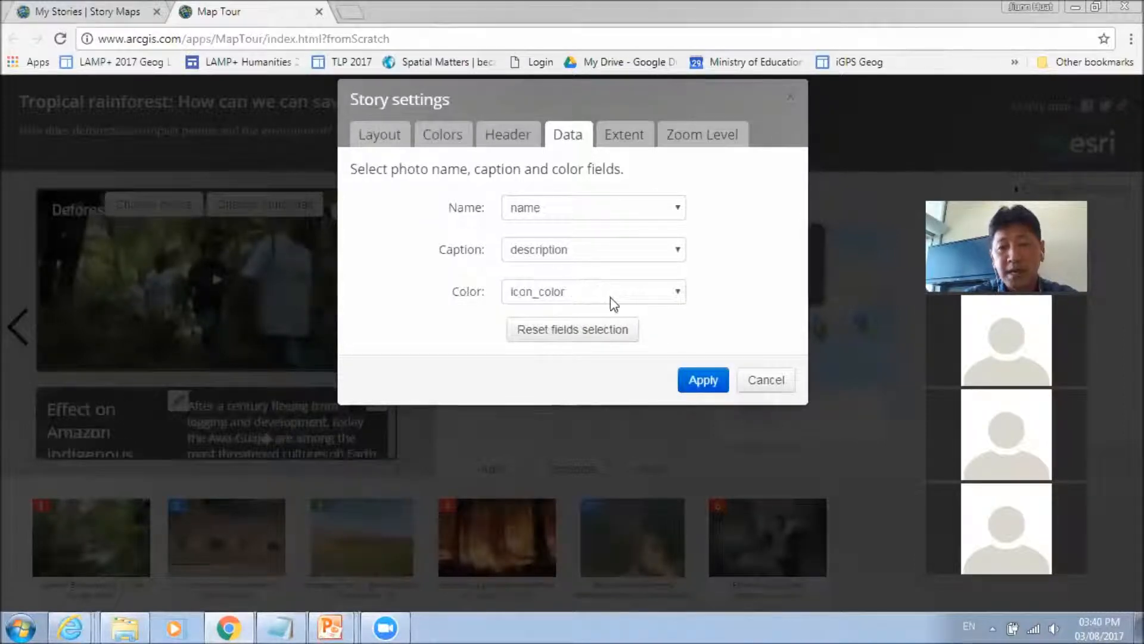
left_click_drag(706, 96, 382, 168)
left_click(746, 164)
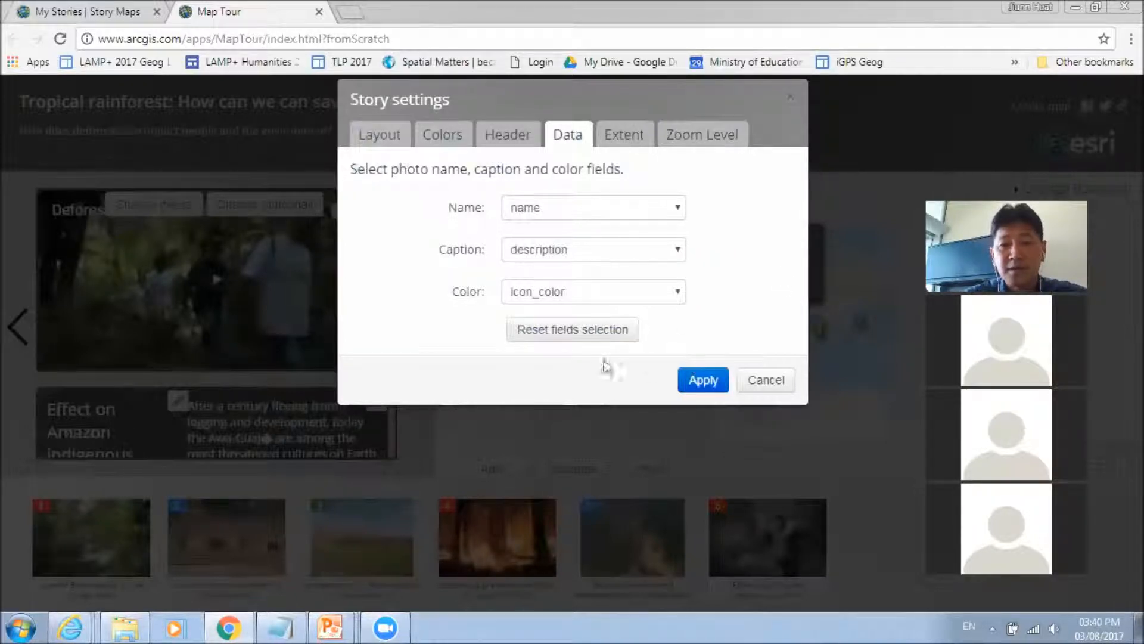
Edit the tour's initial map extent, shrinking its rectangle to cover only Africa and its surroundings
left_click(627, 137)
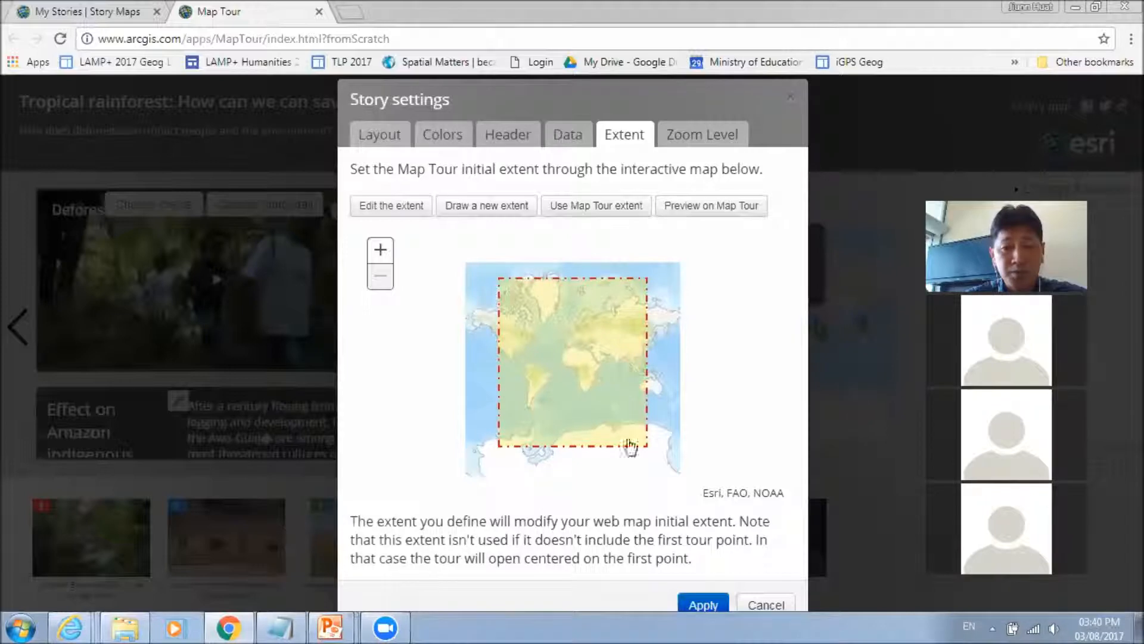
mouse_move(532, 279)
left_mouse_down()
mouse_move(537, 296)
mouse_move(528, 278)
left_mouse_up()
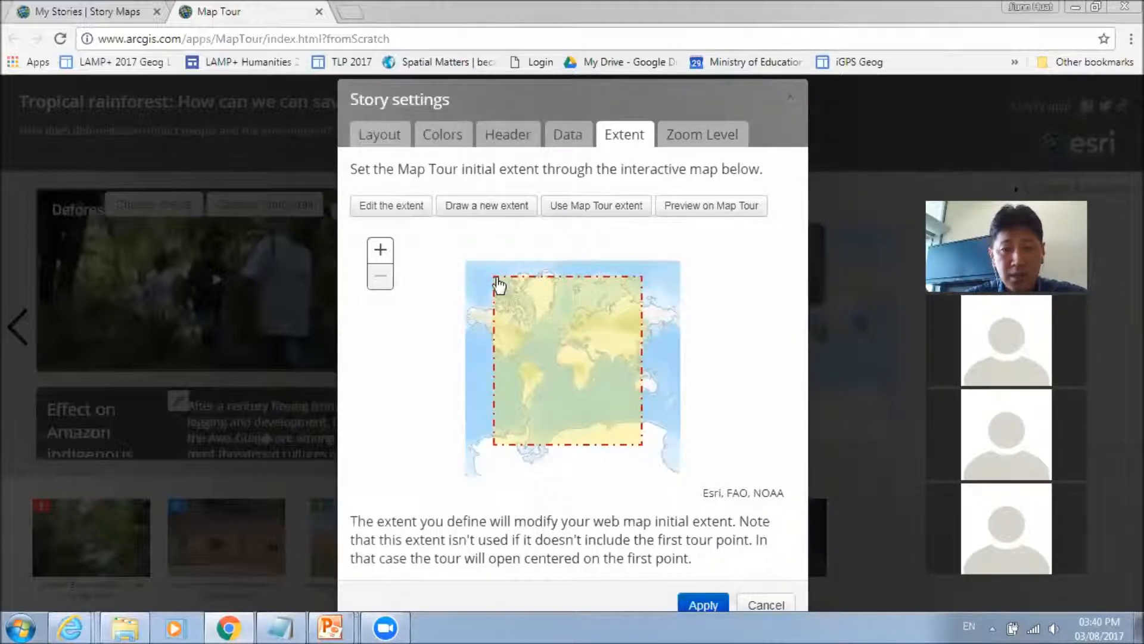
mouse_move(498, 283)
left_mouse_down()
mouse_move(519, 301)
mouse_move(494, 285)
left_mouse_up()
left_click(420, 209)
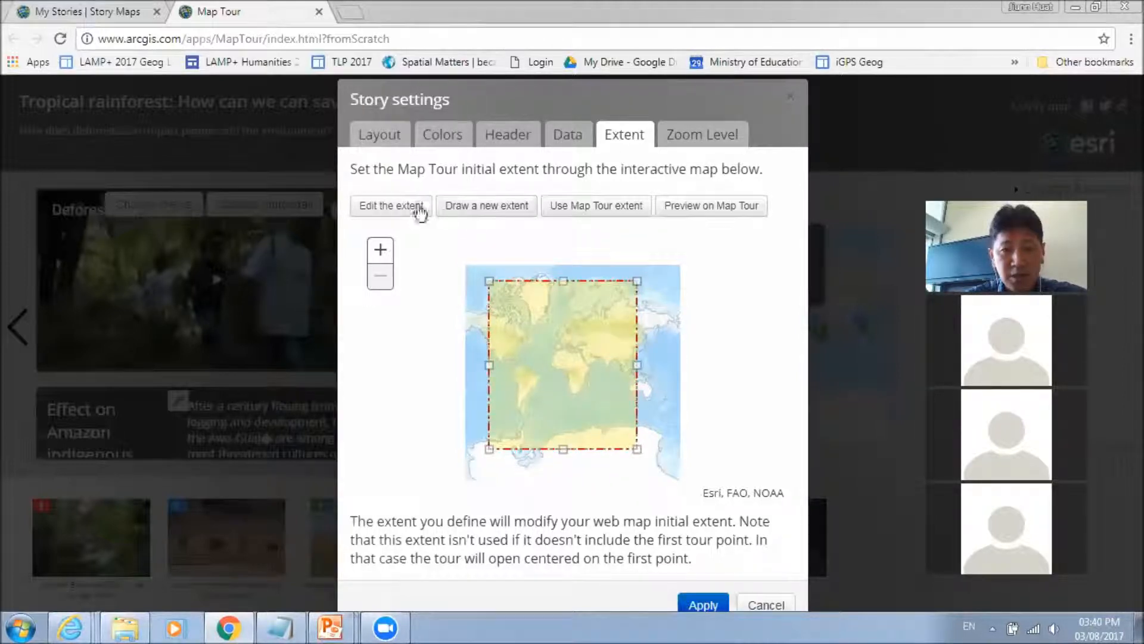
left_click_drag(490, 280, 550, 345)
left_click_drag(637, 448, 603, 402)
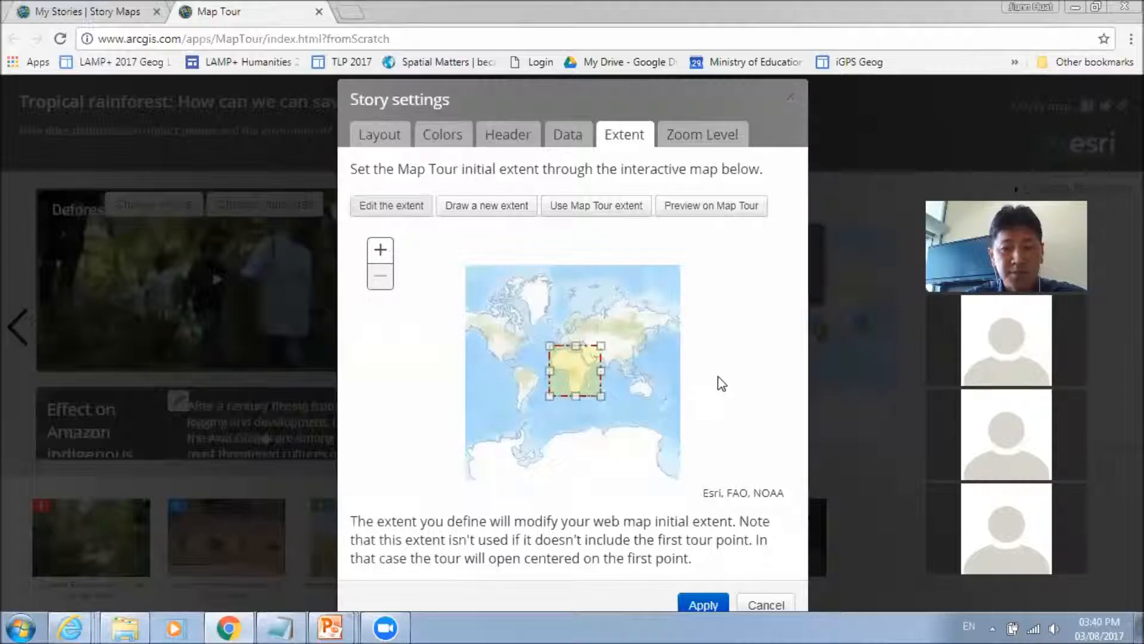
Check the zoom level option, recheck the data, header and extent settings, and apply the story settings
left_click(705, 141)
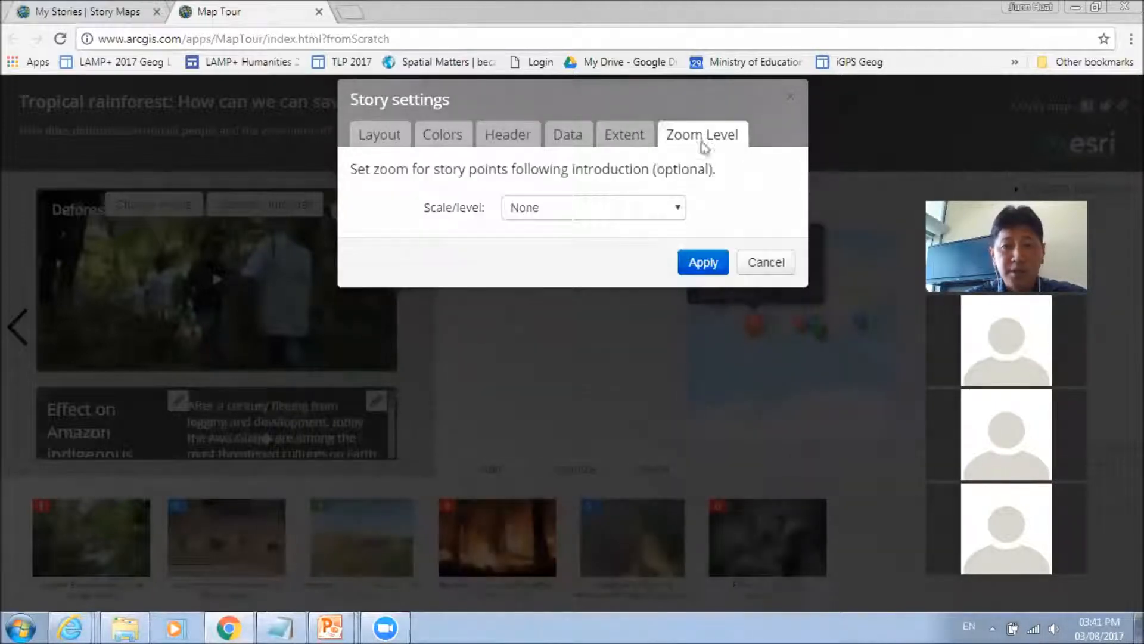
left_click(624, 143)
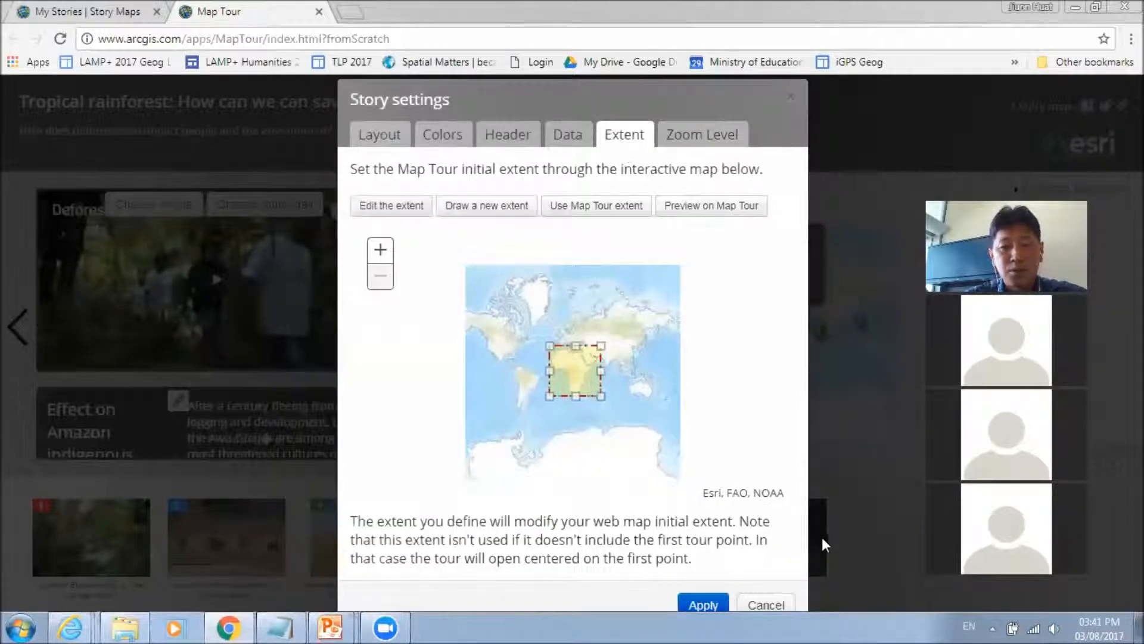
left_click(569, 149)
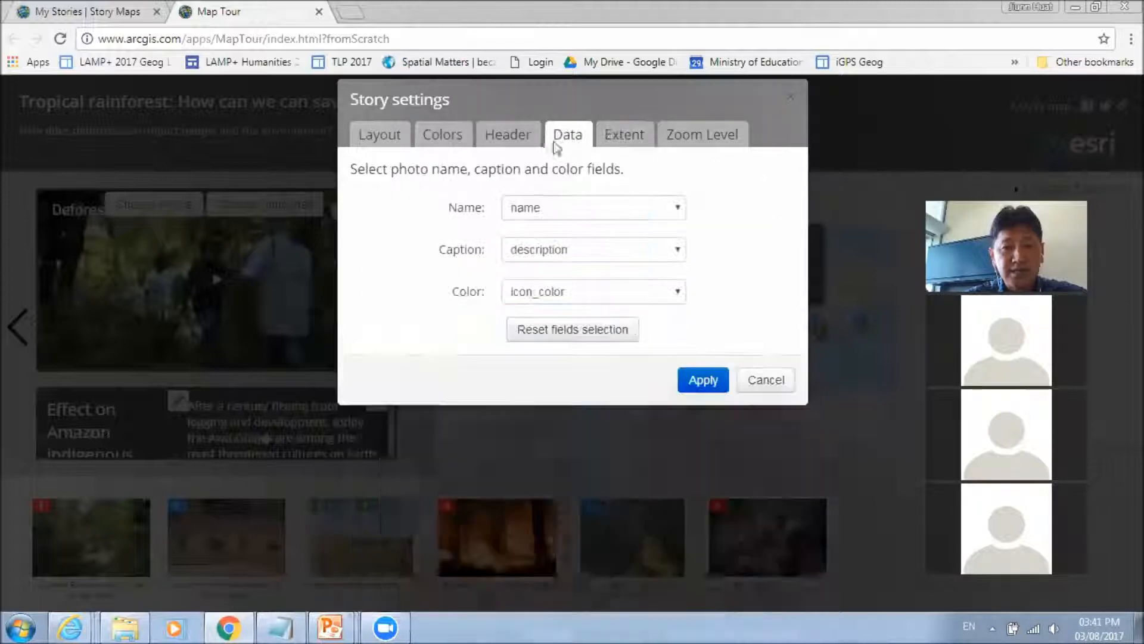
left_click(523, 142)
left_click(632, 148)
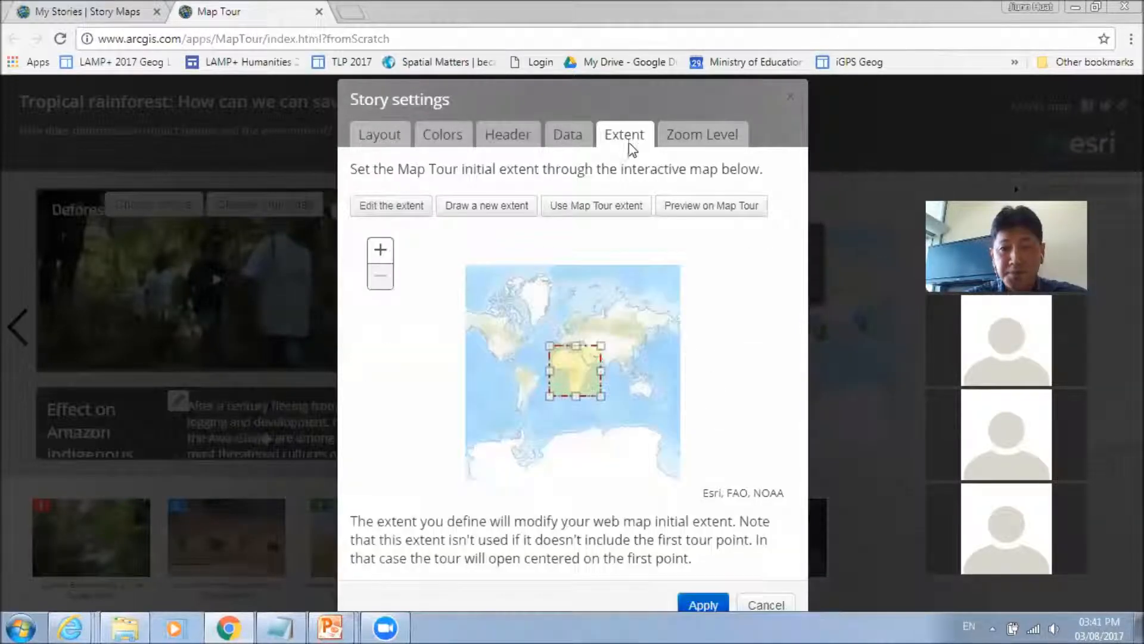
left_click(710, 606)
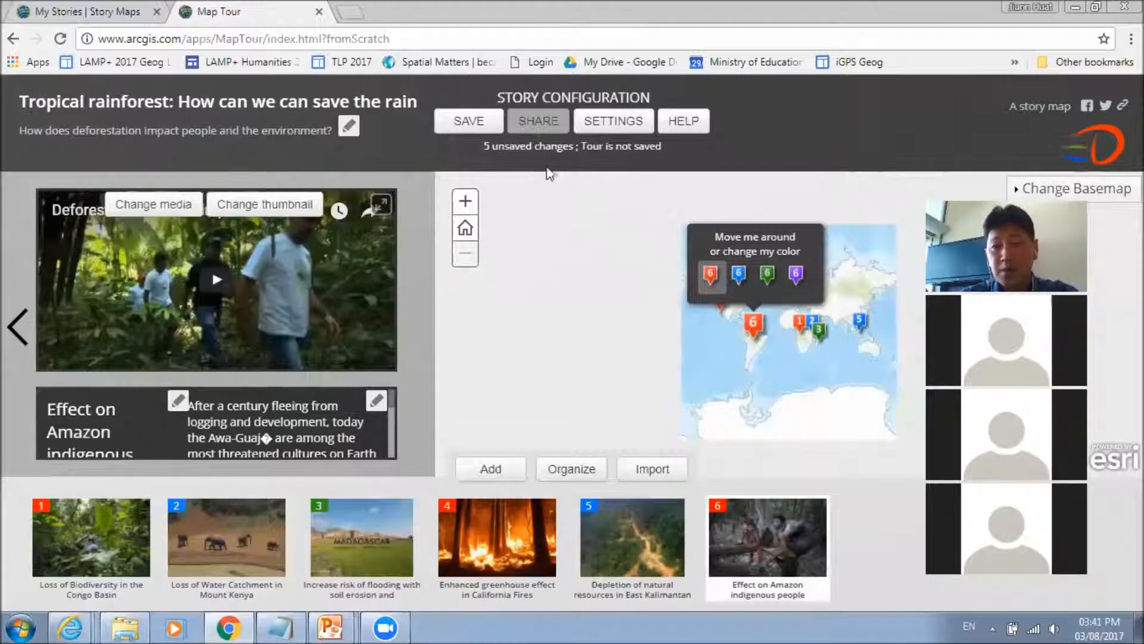
Save the tour and share it publicly
left_click(471, 123)
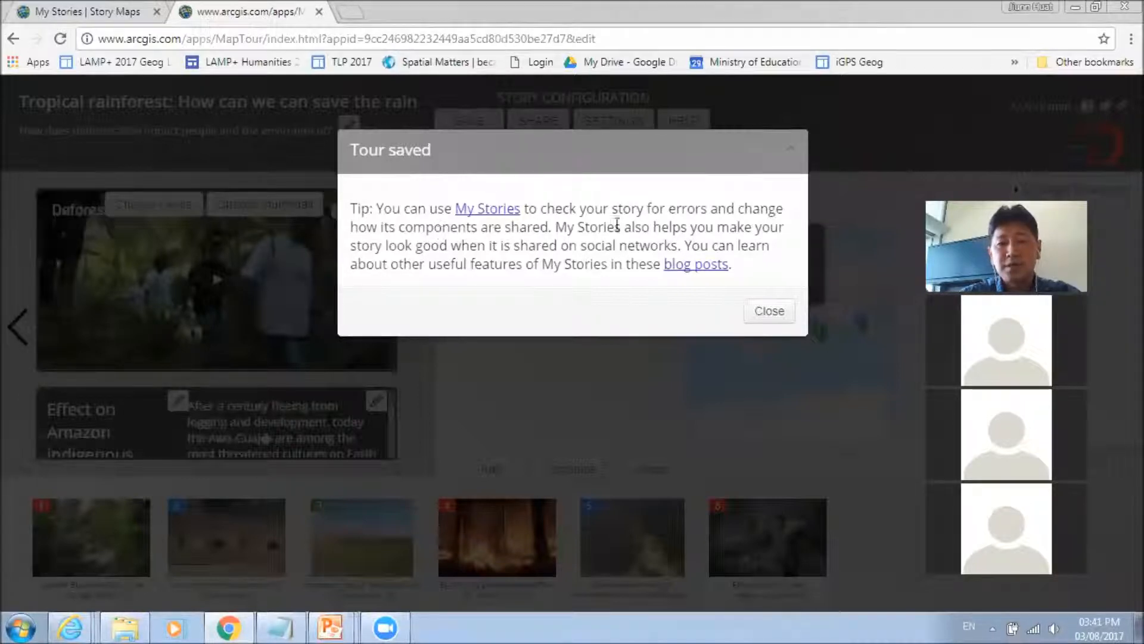
left_click(769, 311)
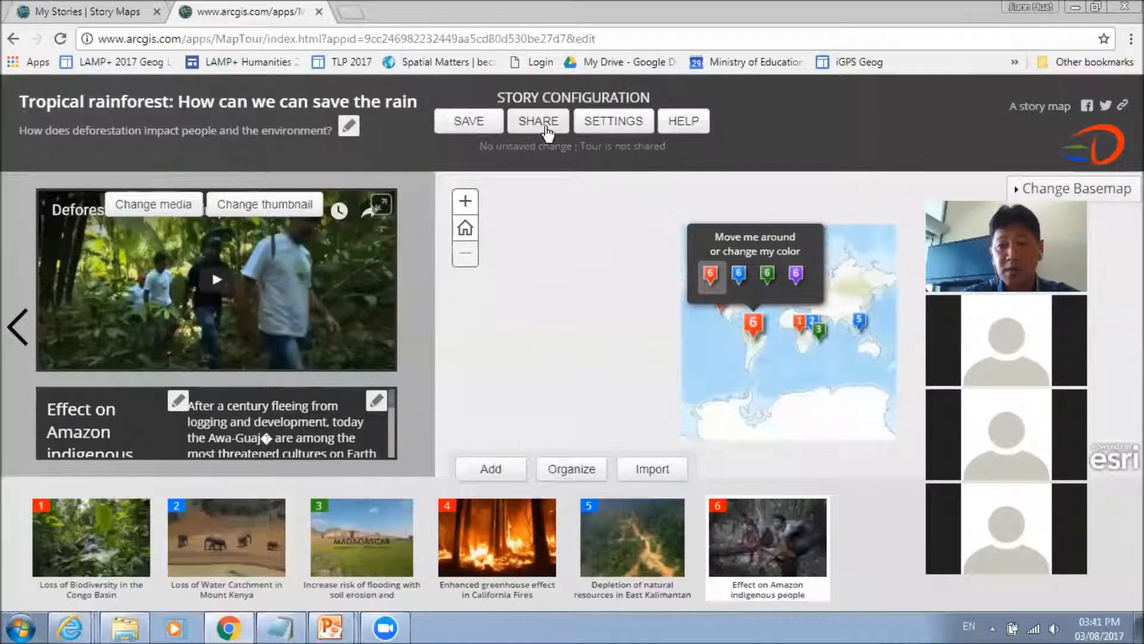
left_click(545, 127)
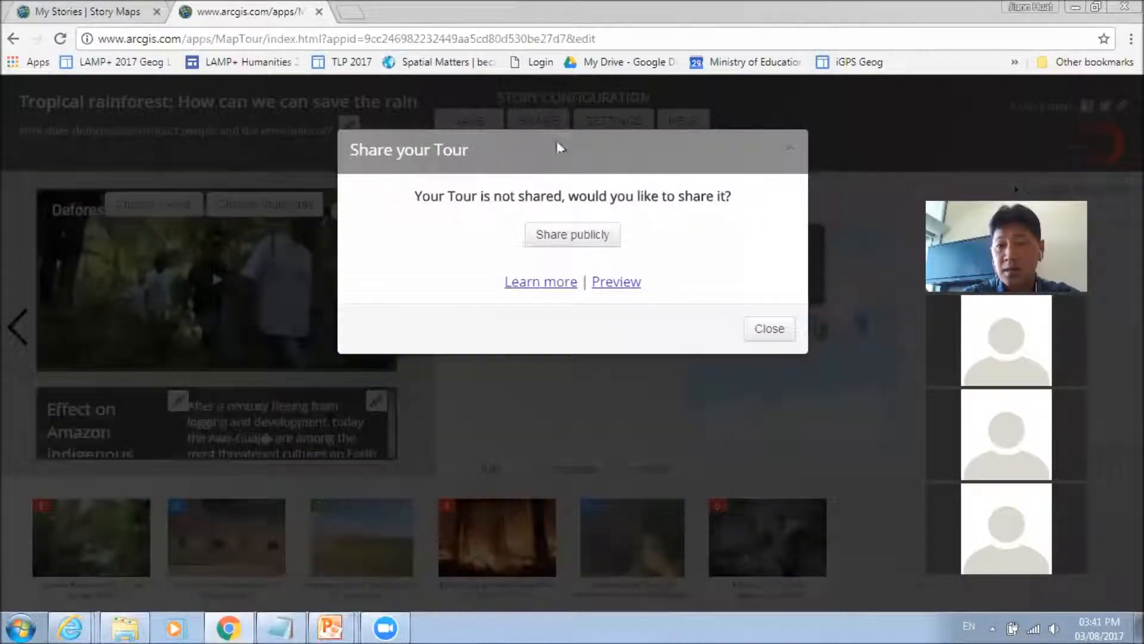
left_click(591, 237)
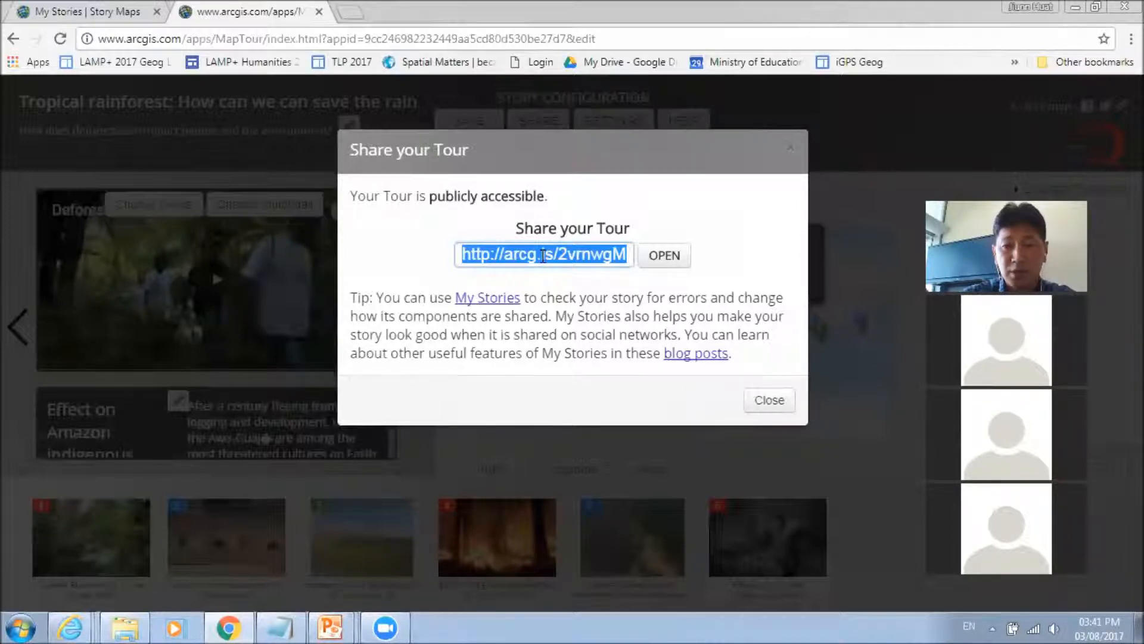
Open the shared tour in its public view and browse its points, ending back at the Congo Basin point
left_click(666, 257)
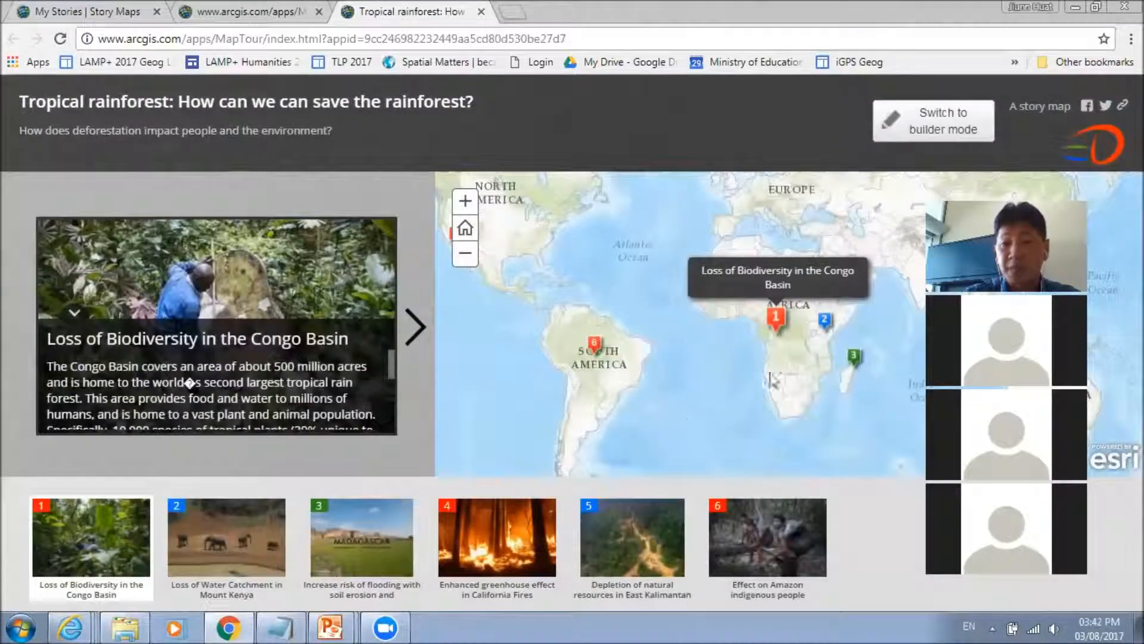
left_click(255, 558)
left_click(350, 553)
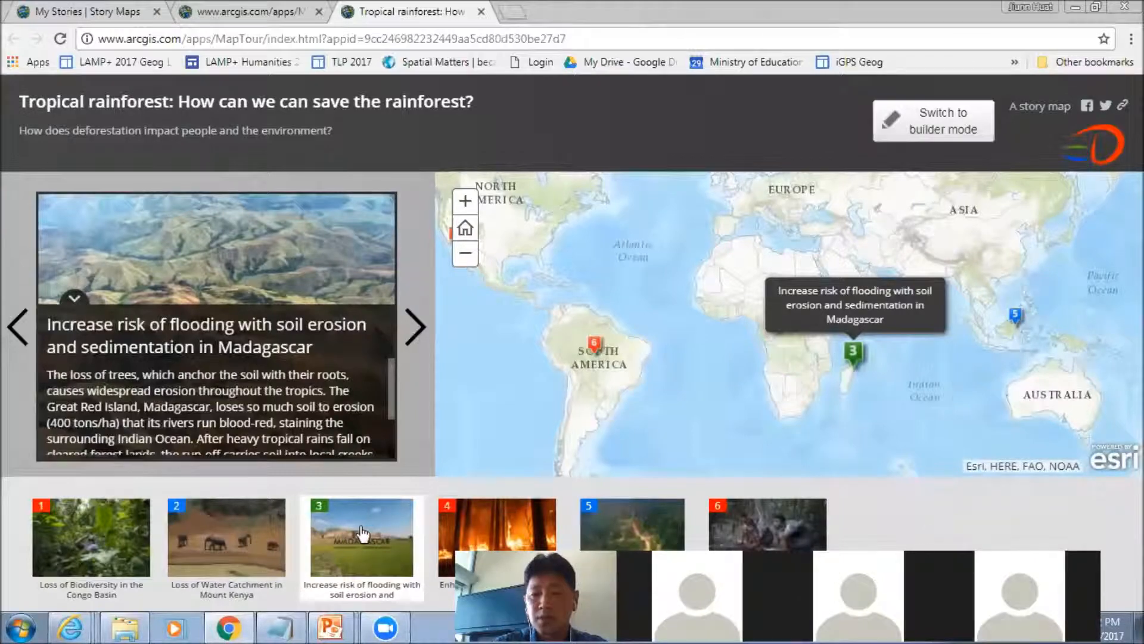
left_click(495, 526)
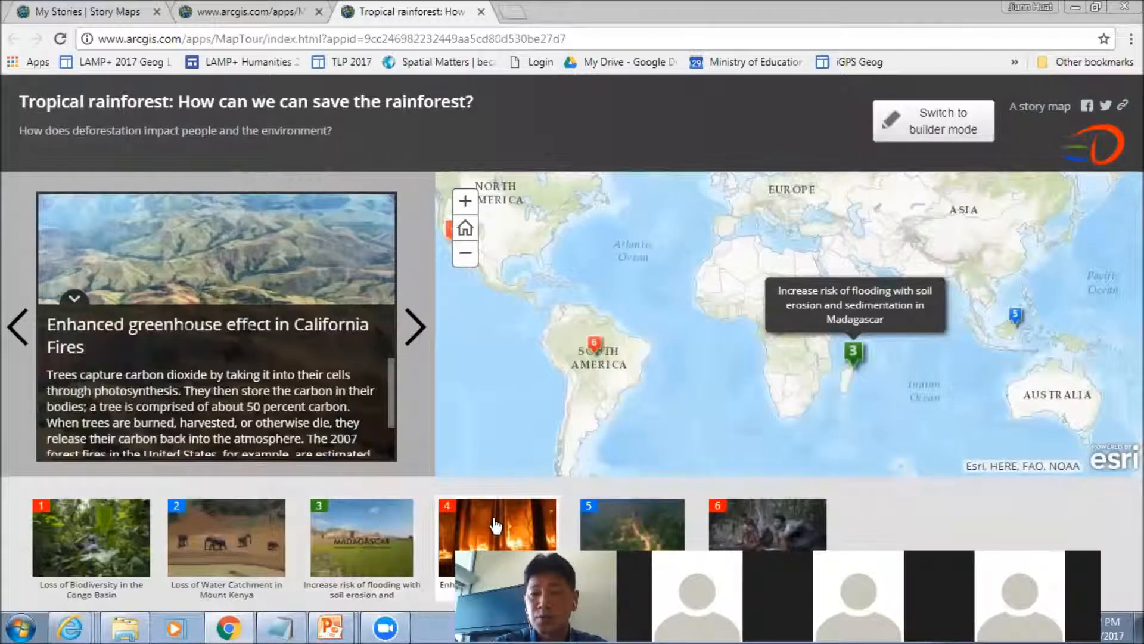
left_click(593, 519)
left_click(778, 522)
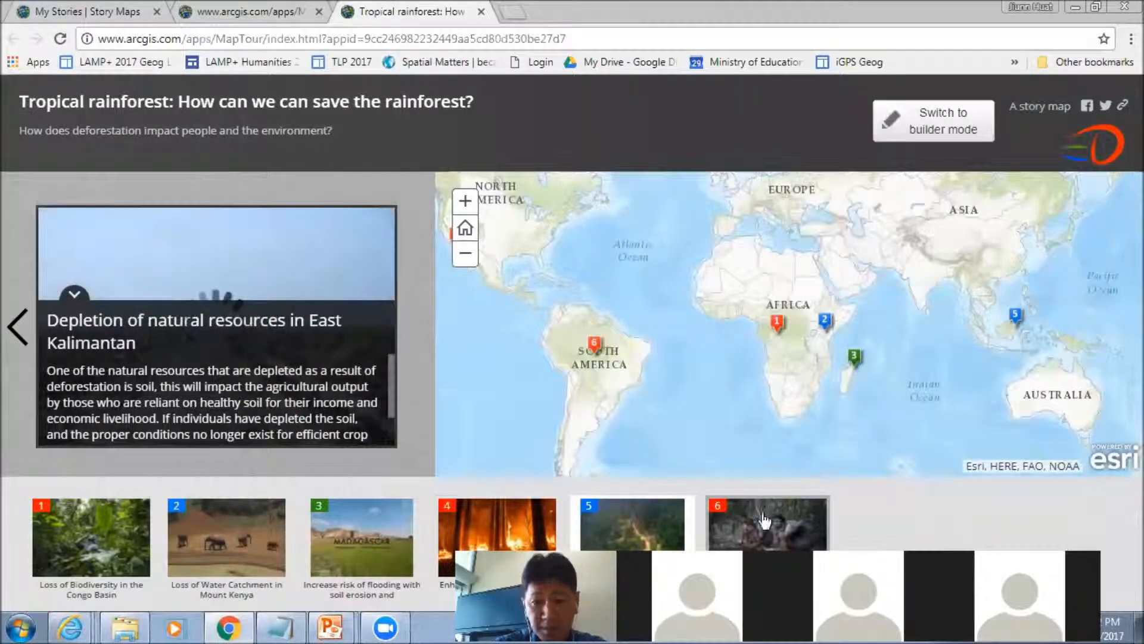
left_click(102, 554)
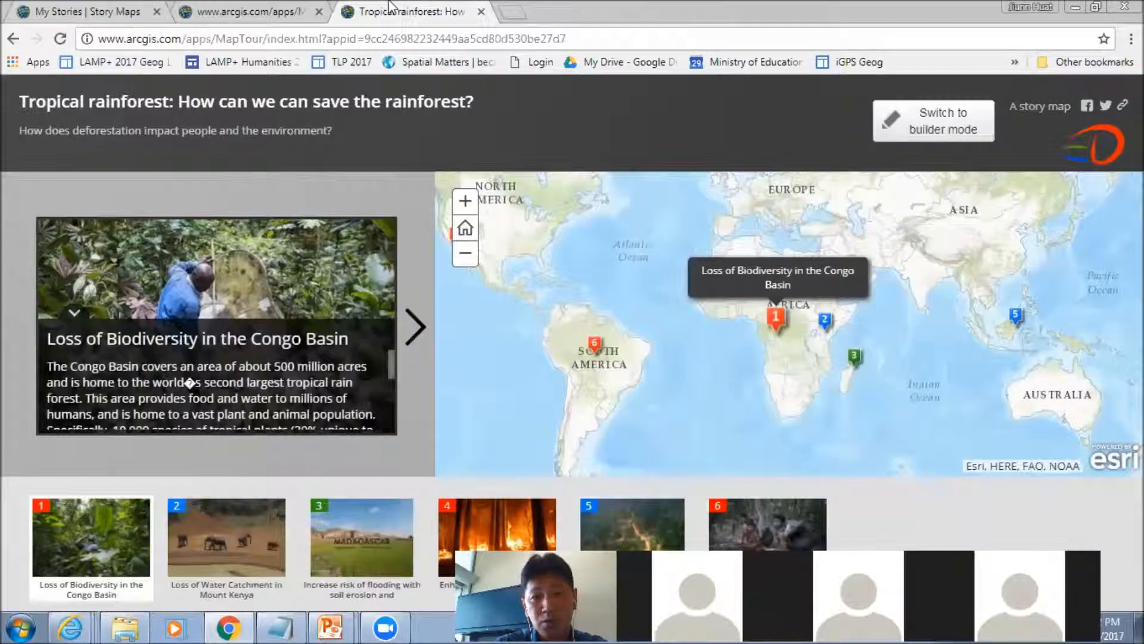
Return to the tour builder, close the sharing dialog and reopen the initial extent for editing in the story settings
left_click(283, 8)
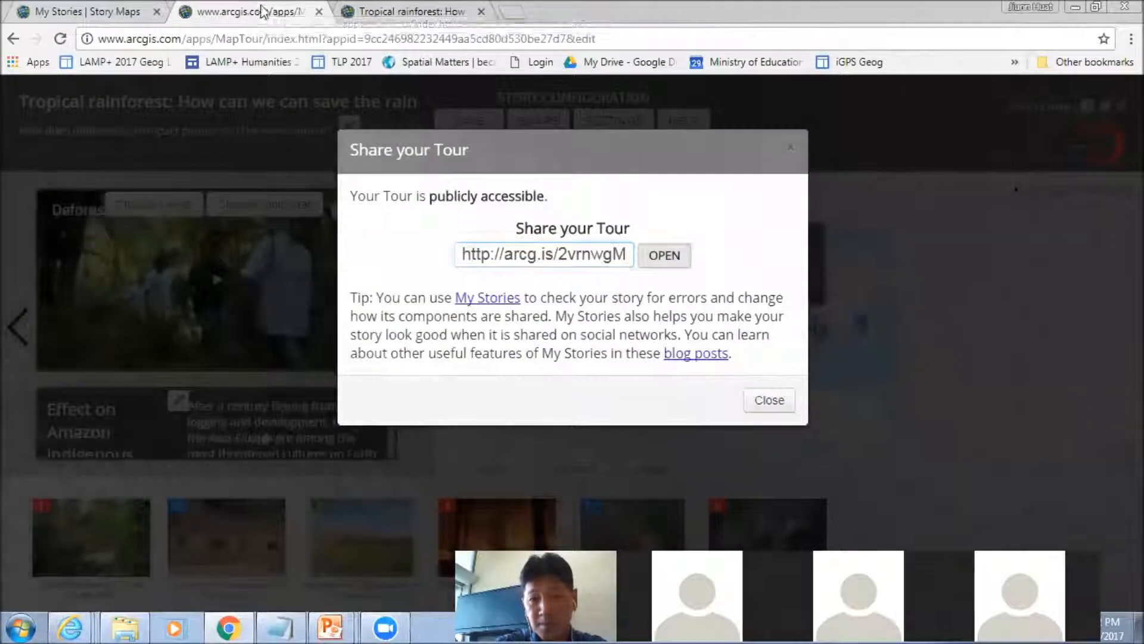
left_click(763, 405)
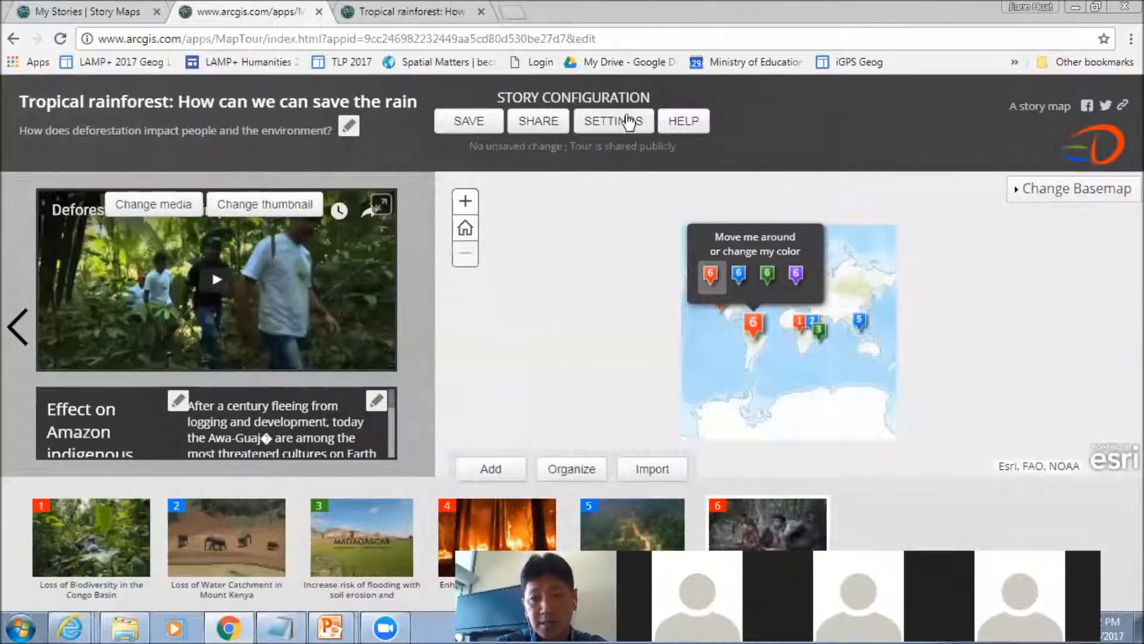
left_click(624, 120)
left_click(623, 138)
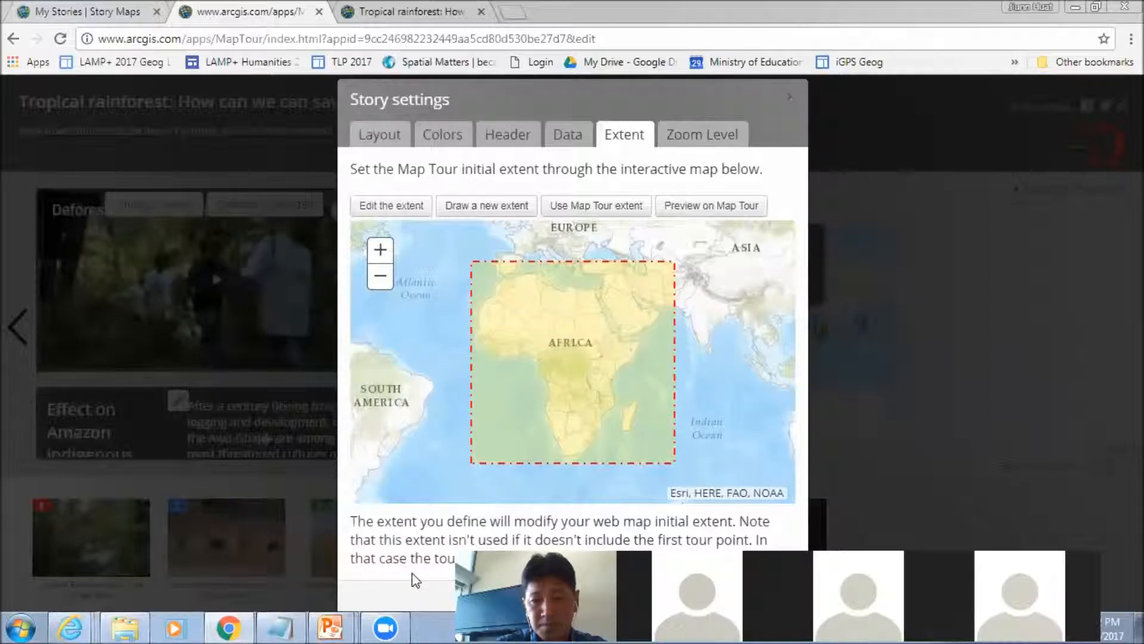
left_click_drag(481, 277, 482, 278)
left_click(474, 265)
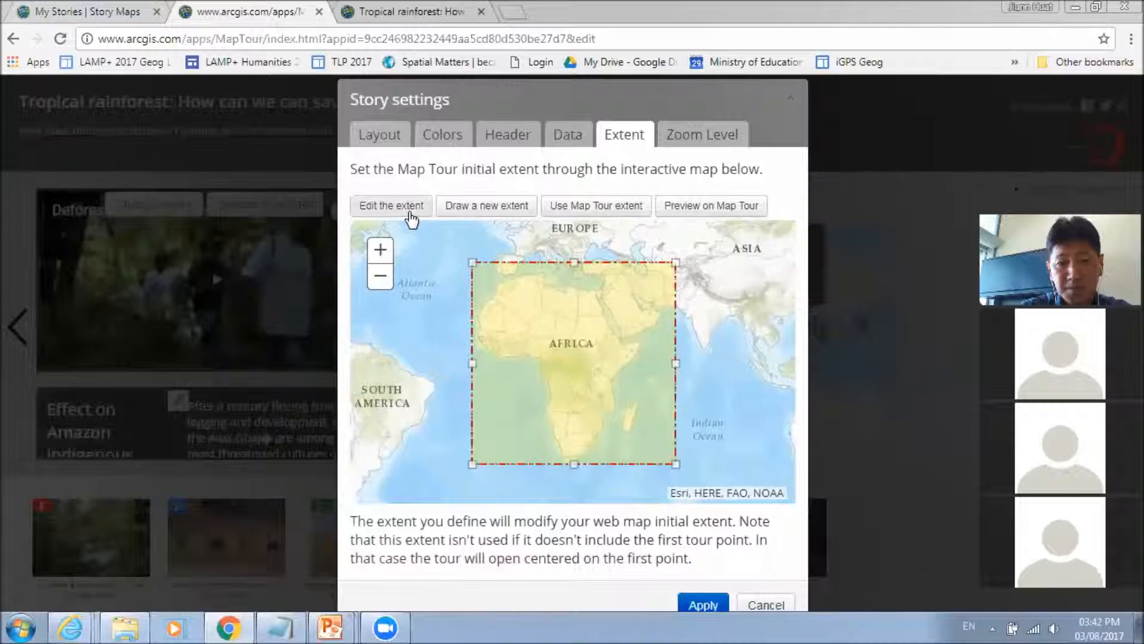
Draw a new, smaller initial extent rectangle over central Africa, apply the settings and save the tour
left_click(499, 215)
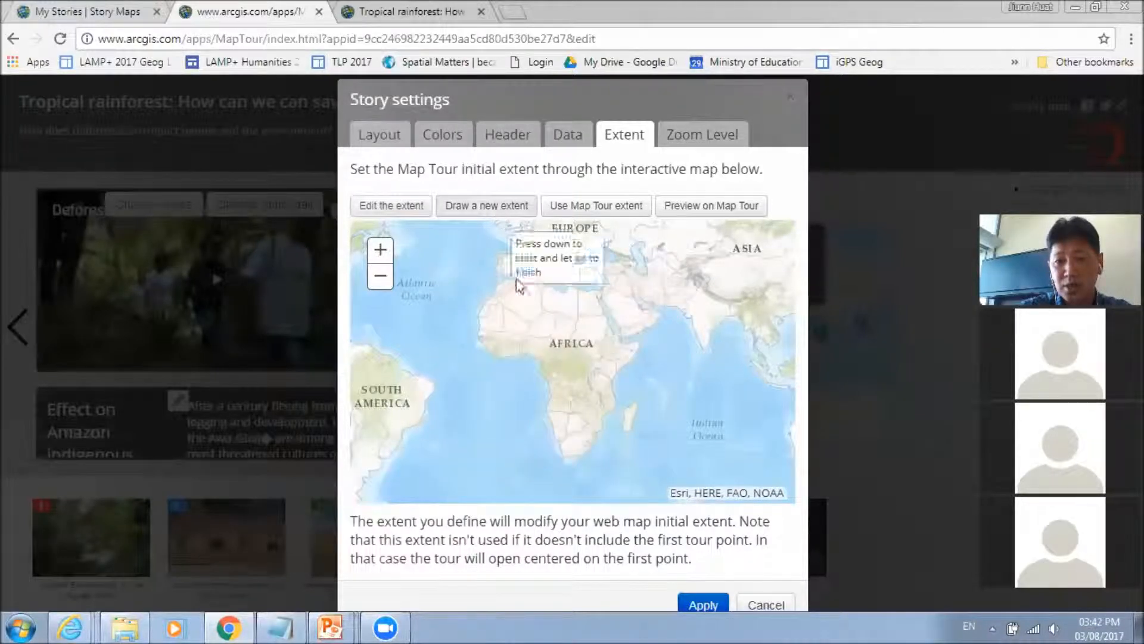
left_click_drag(517, 312, 643, 396)
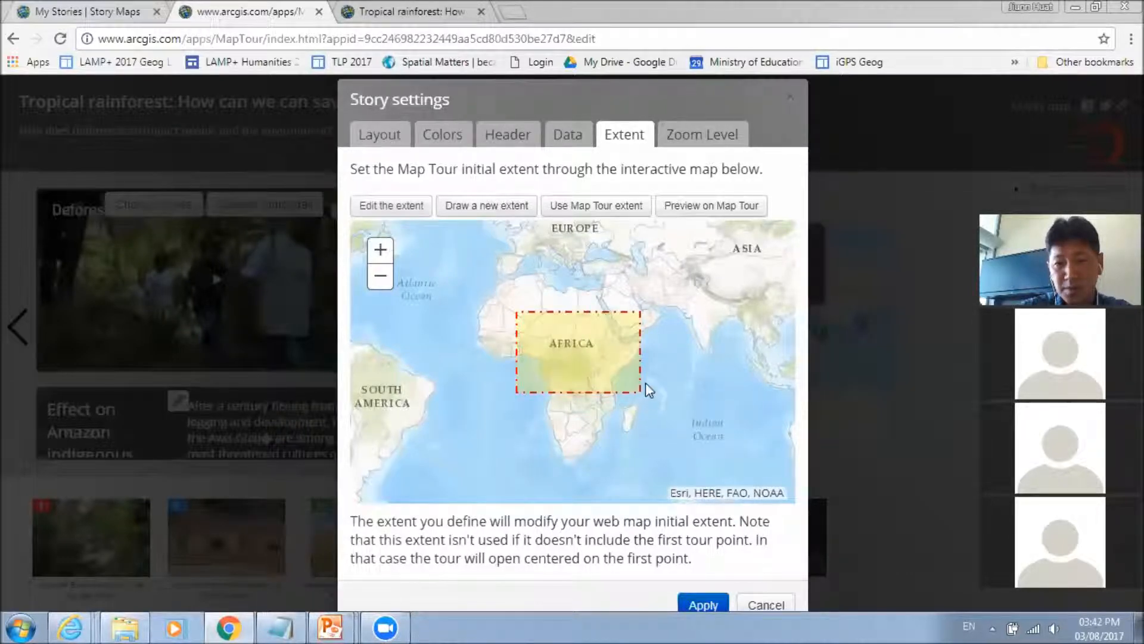
left_click(703, 605)
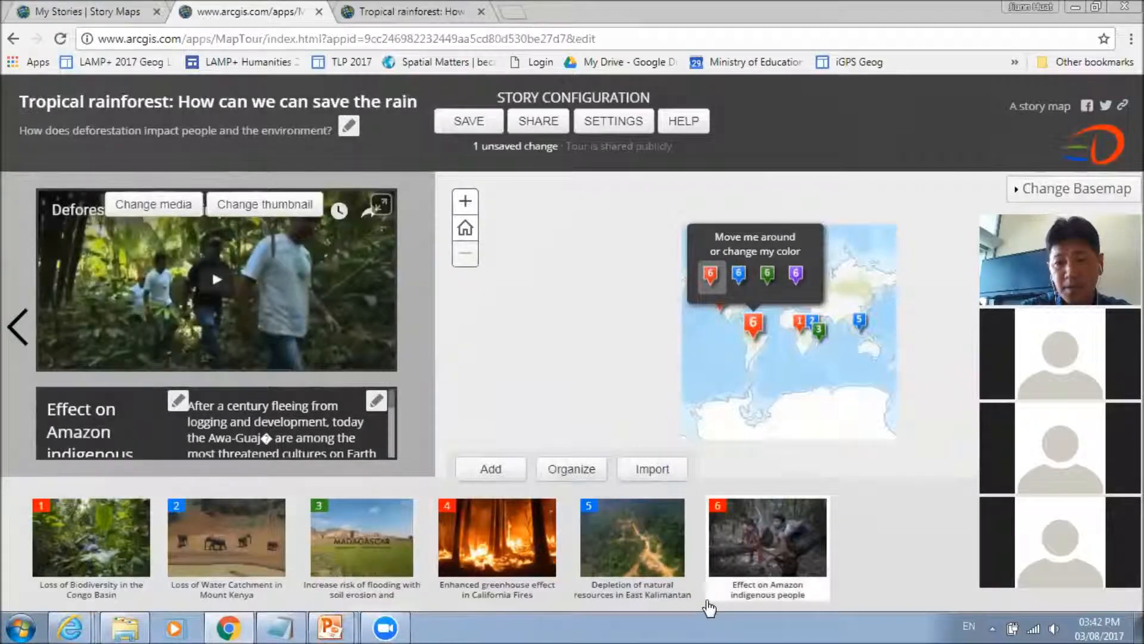
left_click(470, 124)
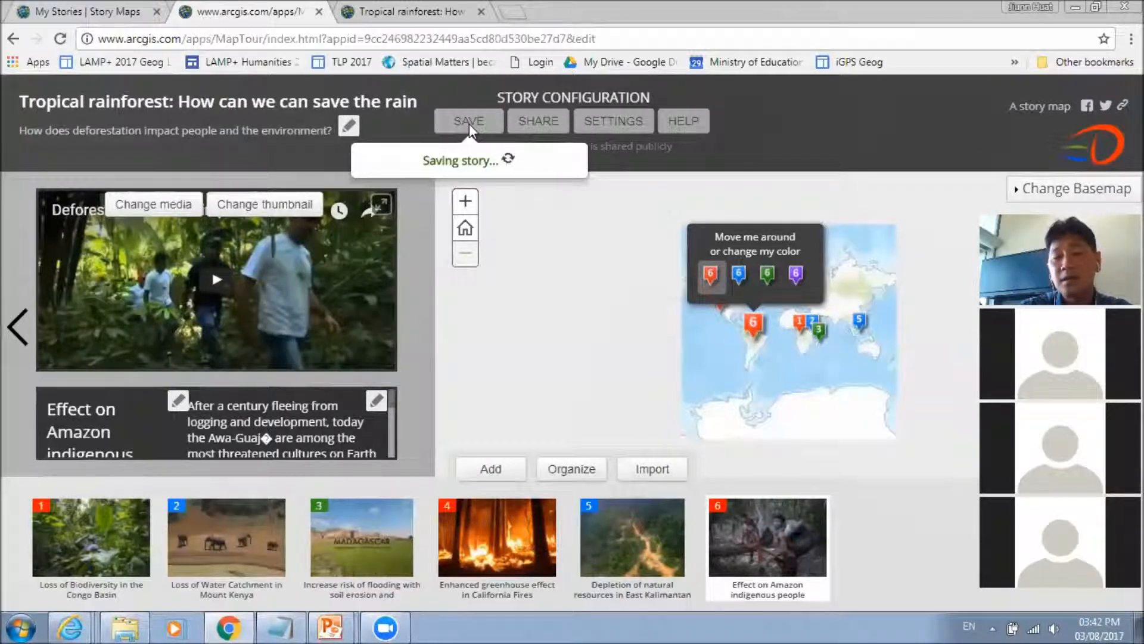
Reload the public tour to check its opening extent, and go through the points in order up to East Kalimantan
left_click(411, 11)
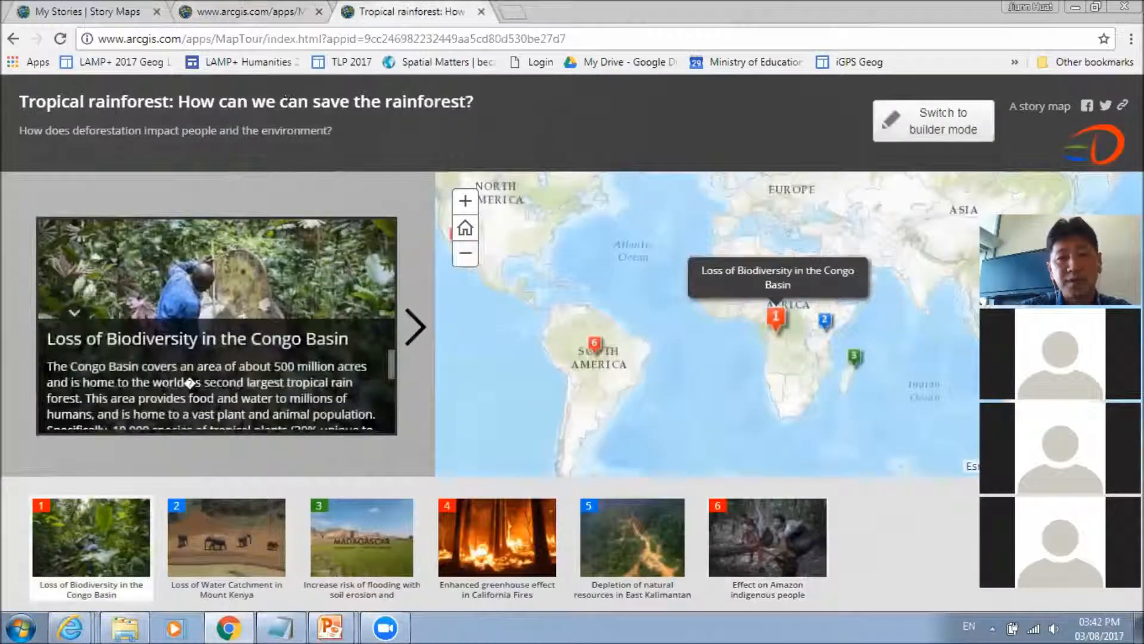
left_click(56, 41)
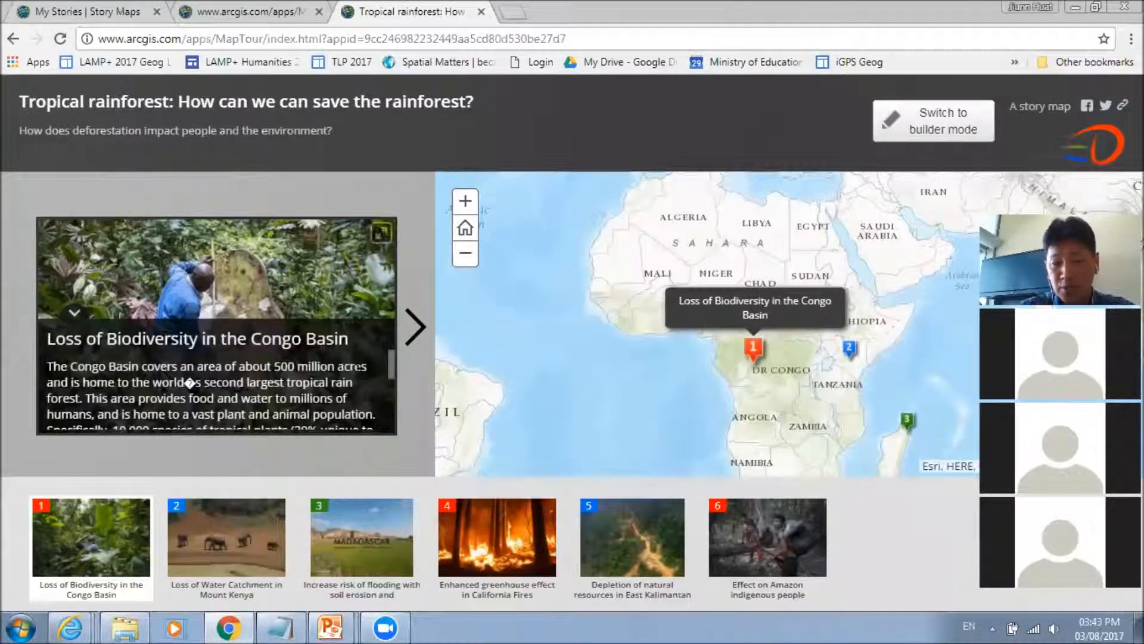
left_click(415, 334)
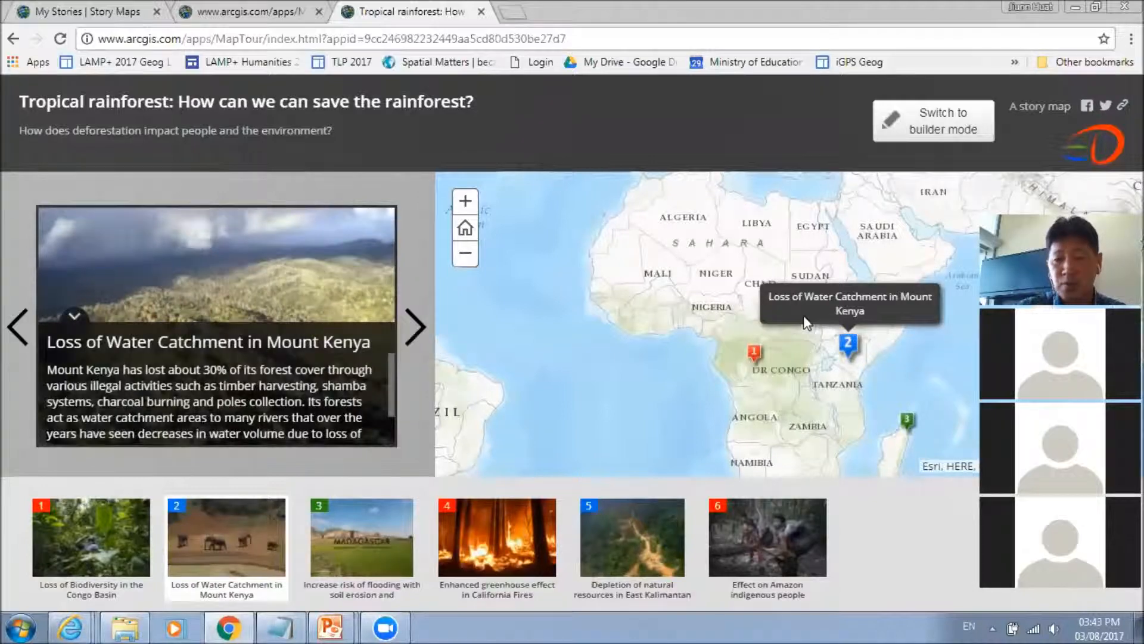
left_click(416, 328)
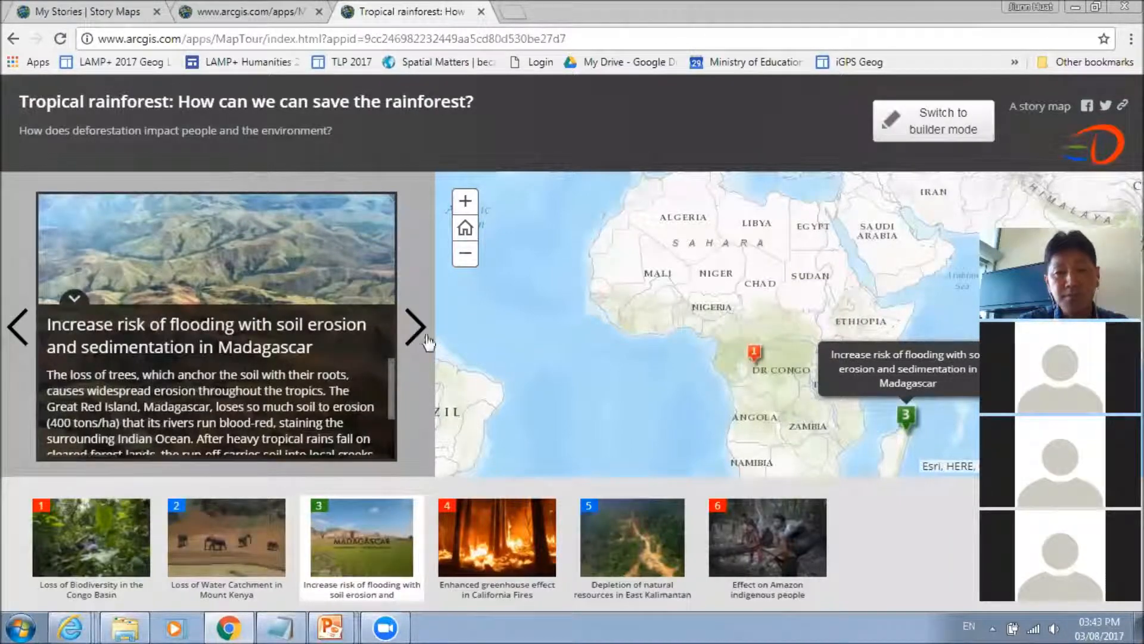
left_click(416, 329)
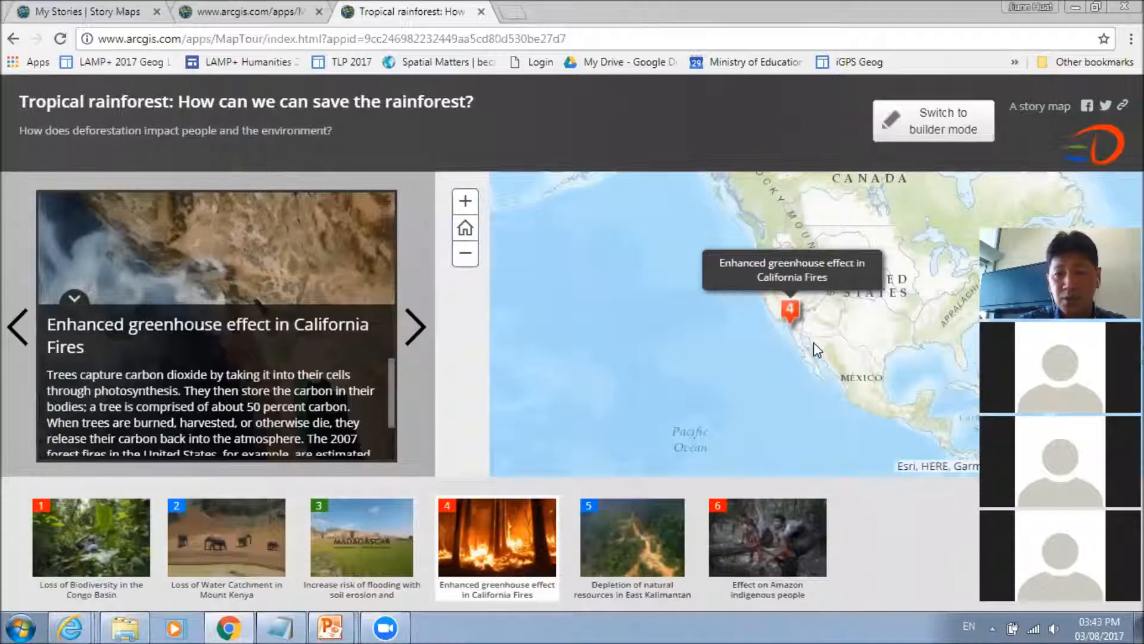
left_click(416, 329)
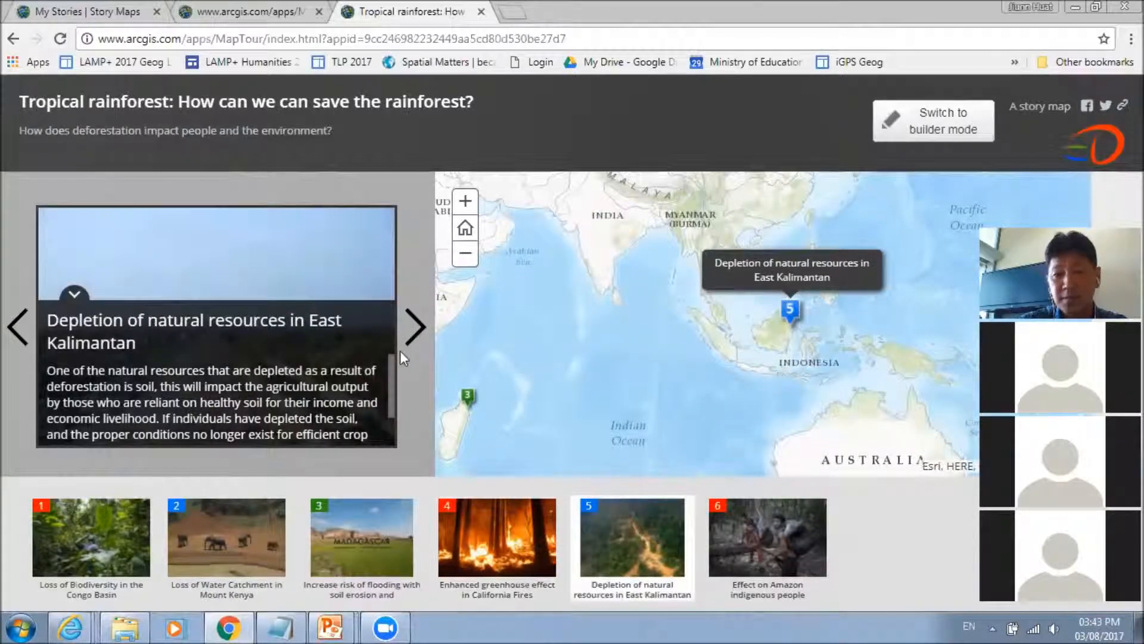
Read the rest of the East Kalimantan caption, go to the Amazon indigenous people point and briefly play its video
left_click_drag(391, 358, 392, 387)
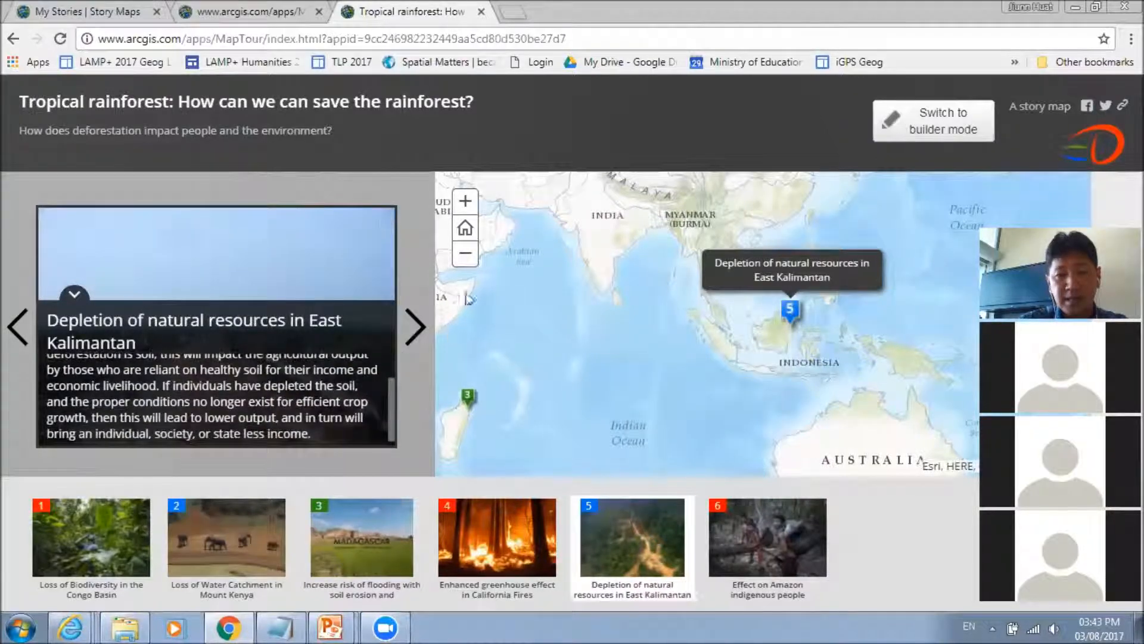
left_click(416, 330)
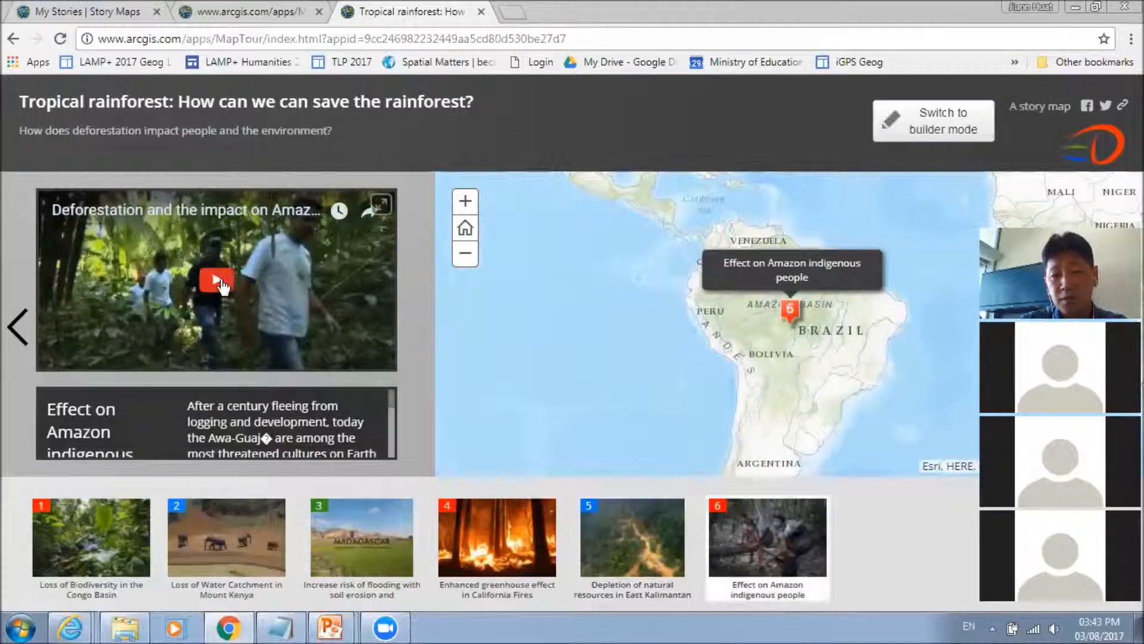
left_click(217, 280)
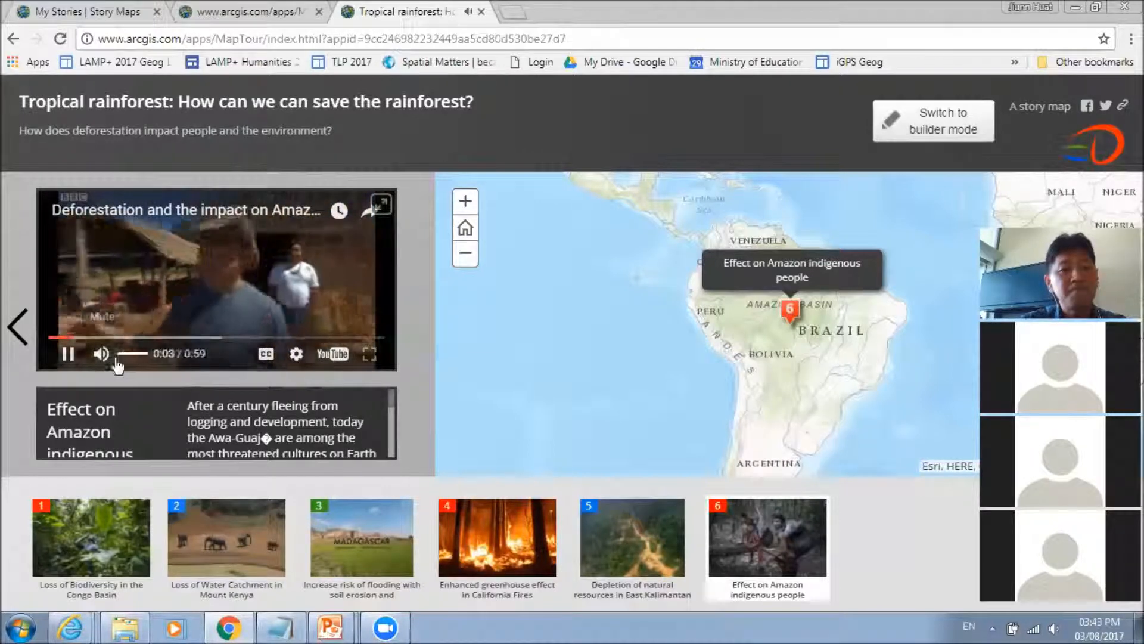
left_click(68, 354)
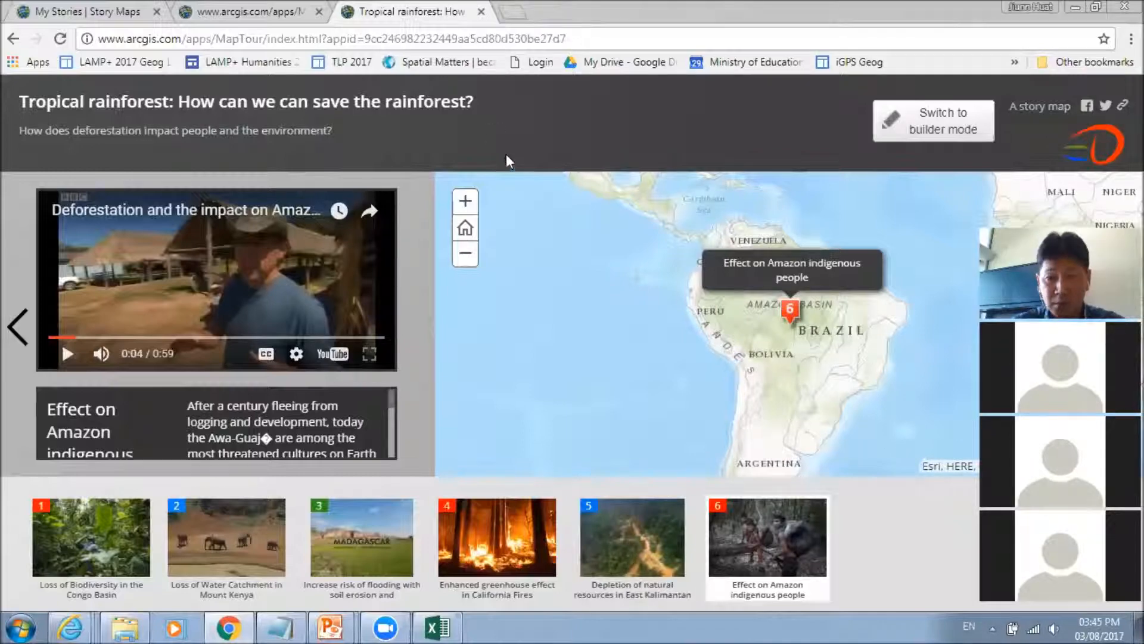
Start adding a new tour point in the builder and copy the summary image URL from the credits file in Notepad
left_click(227, 11)
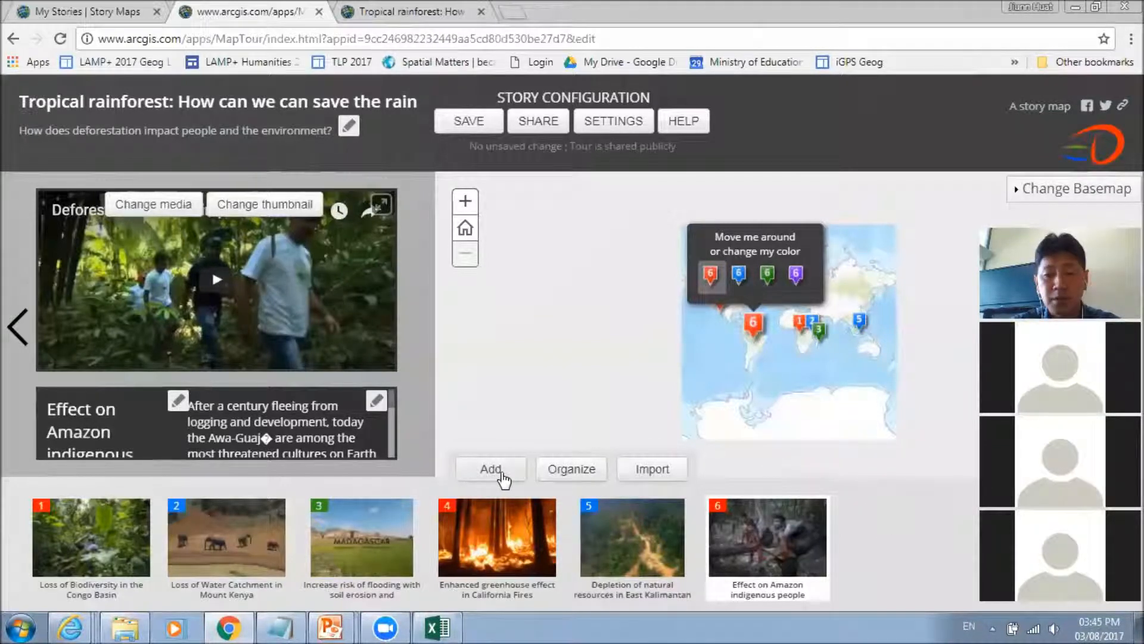
left_click(501, 470)
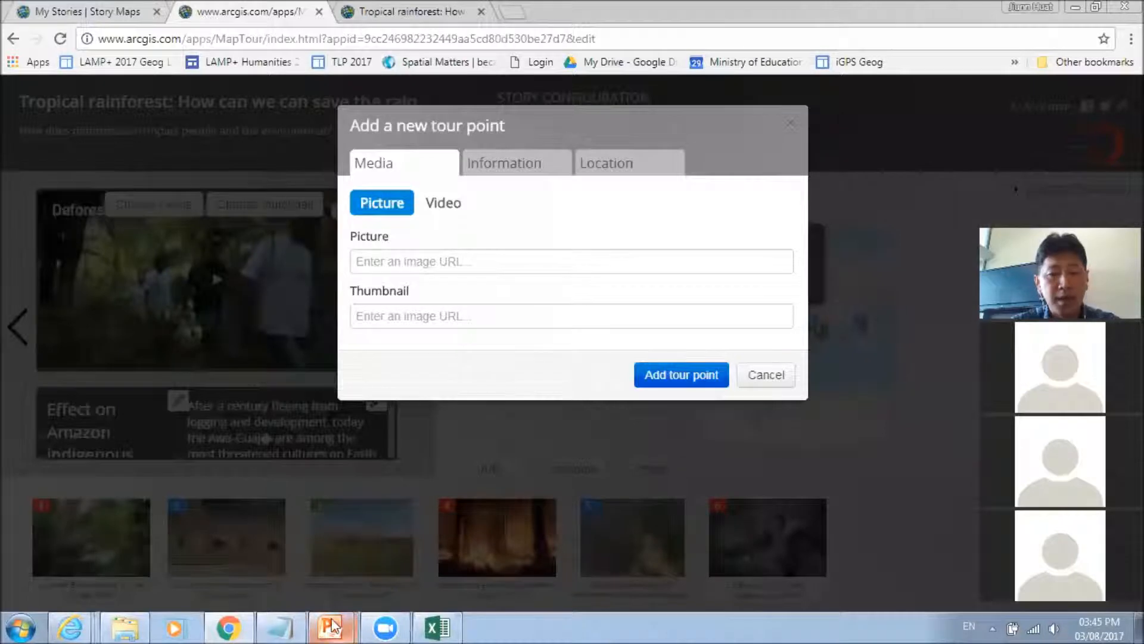
left_click(285, 627)
left_click_drag(335, 346, 336, 372)
left_click(97, 452)
left_click_drag(97, 452, 28, 436)
key("ctrl+c")
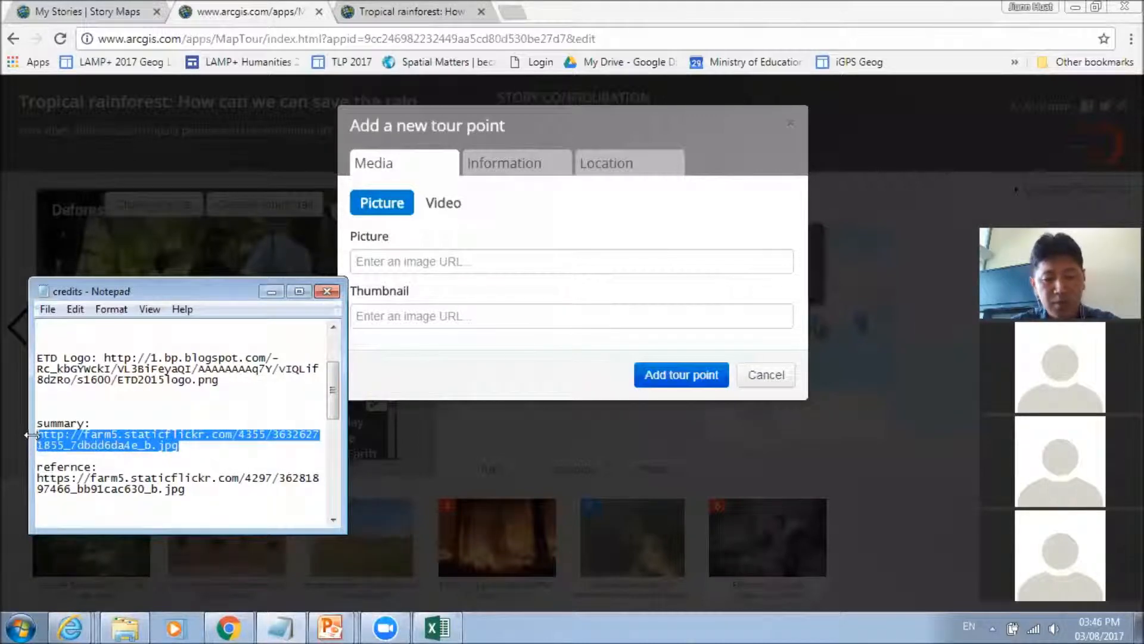
left_click(563, 264)
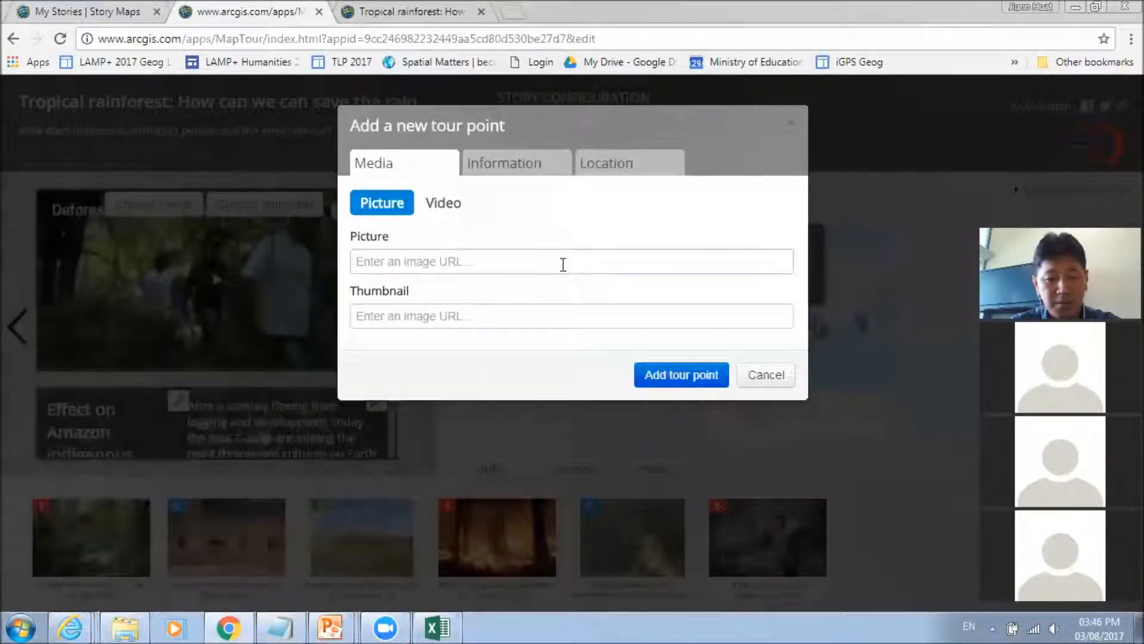
key("ctrl+v")
left_click(555, 318)
key("ctrl+v")
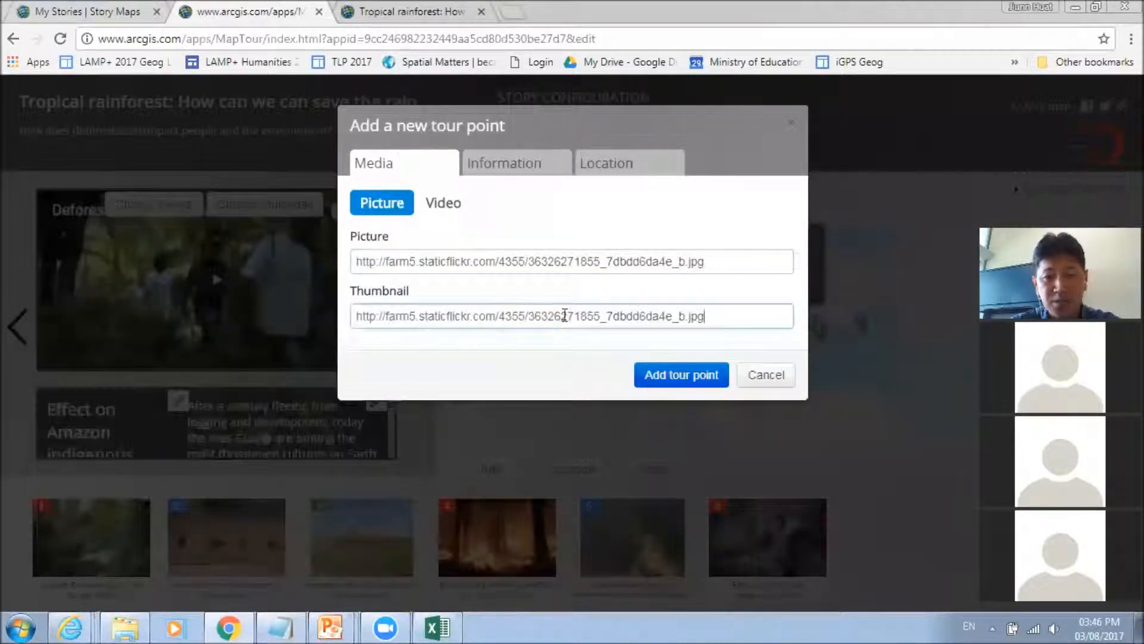
Enter "Summary" as both the name and the caption of the new tour point
left_click(518, 167)
left_click(532, 223)
type("Summary")
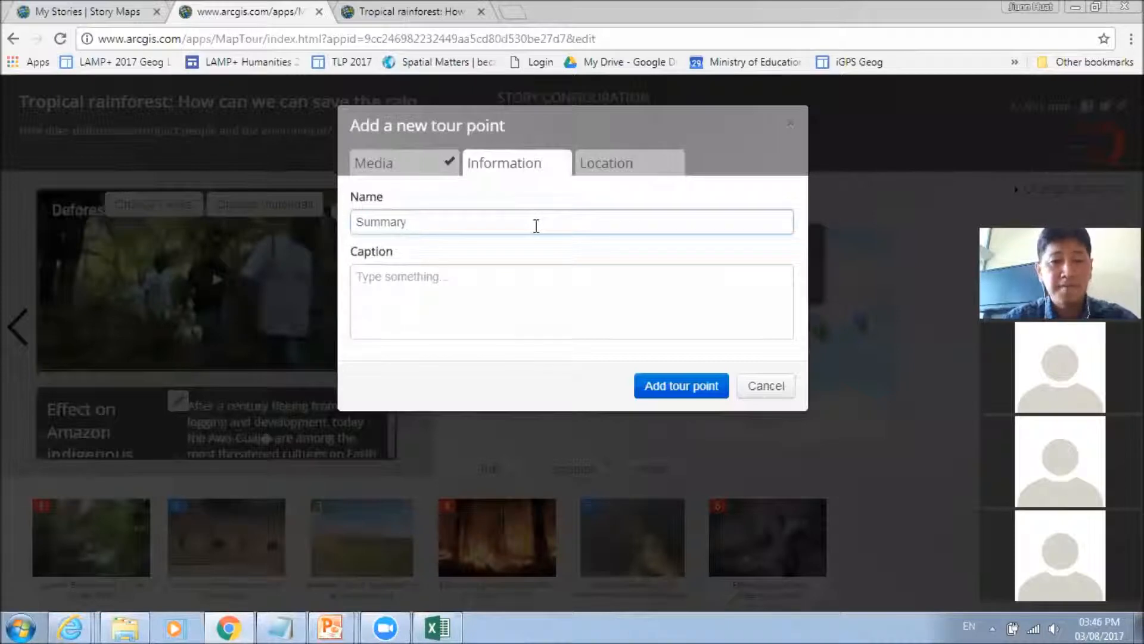
left_click(482, 304)
type("Summary")
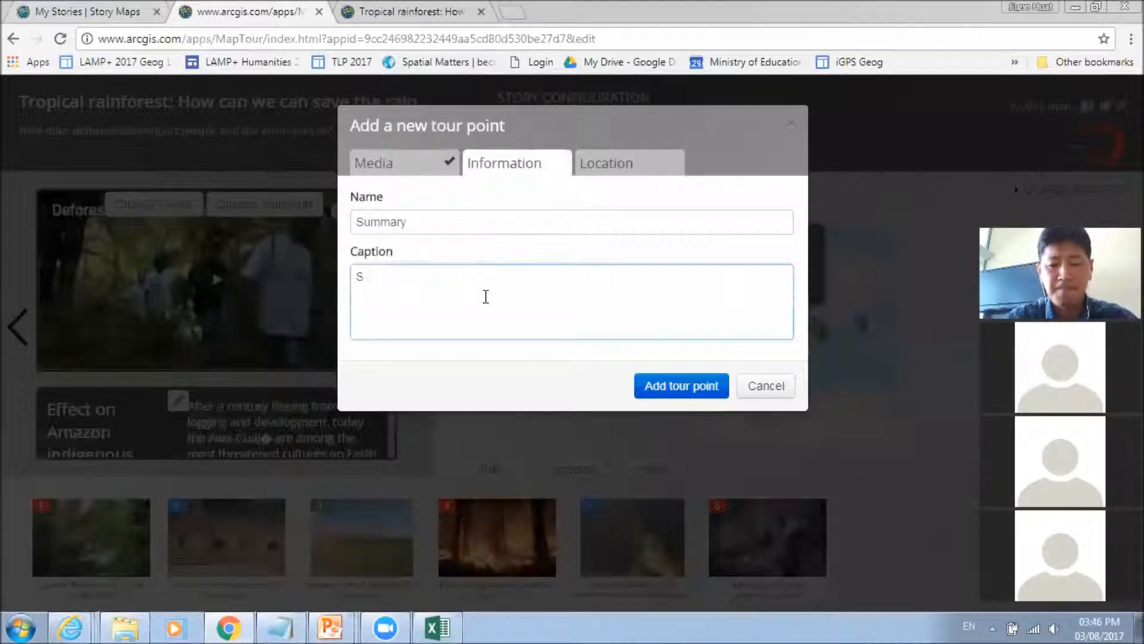
Locate the summary point in northern Australia, add it to the tour and save the story
left_click(646, 167)
left_click(695, 553)
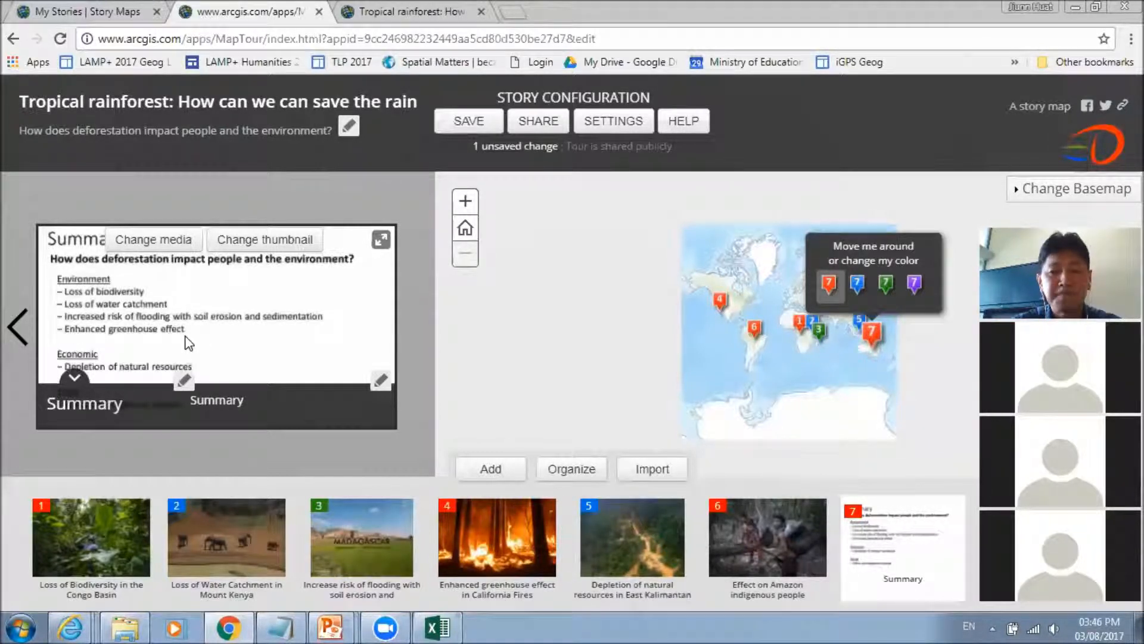
left_click(469, 122)
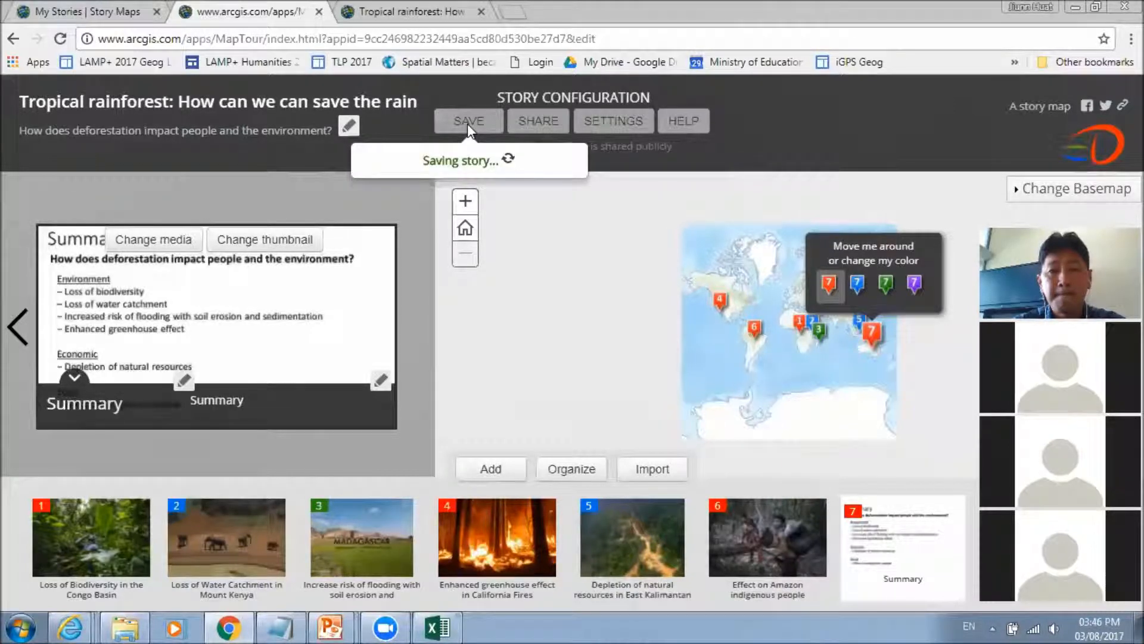
Reload the public tour and view the new Summary point
left_click(433, 7)
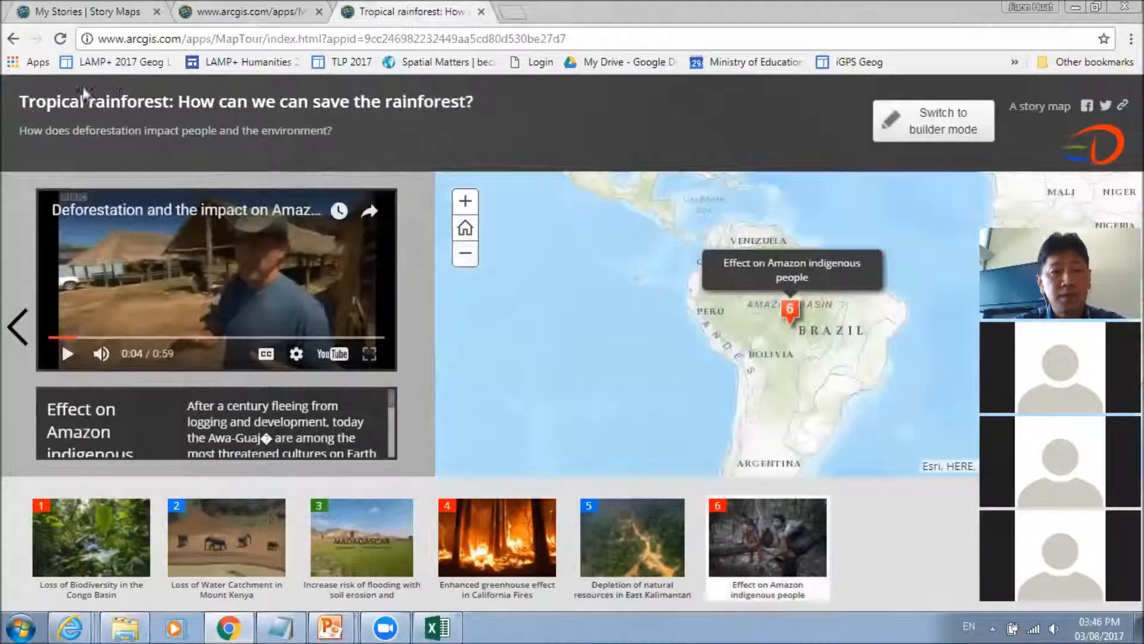
left_click(63, 39)
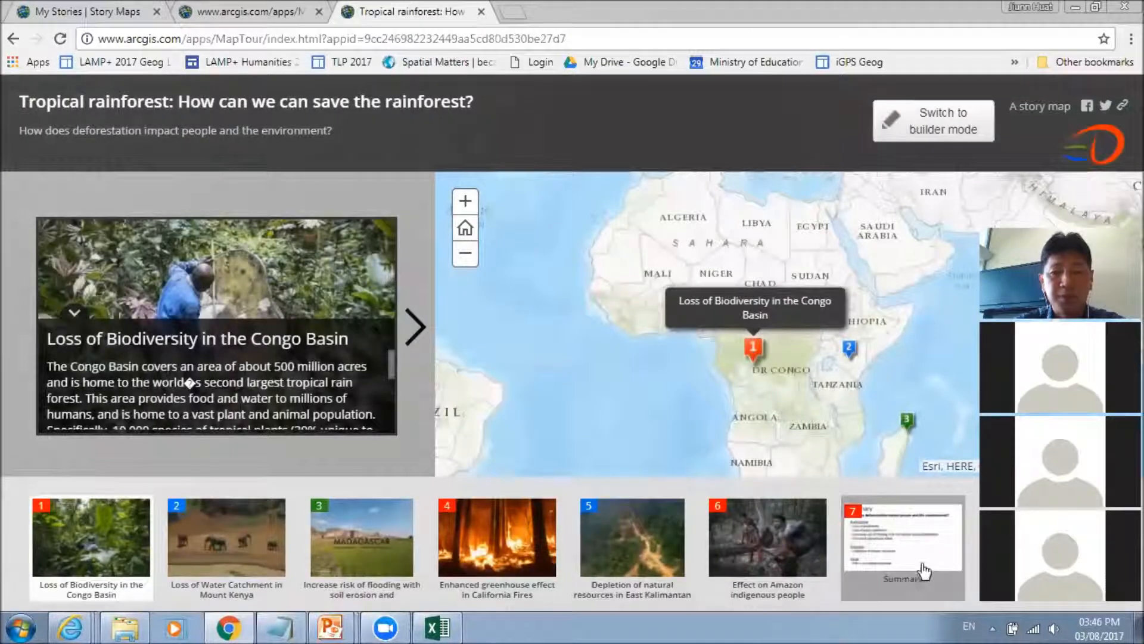
left_click(924, 574)
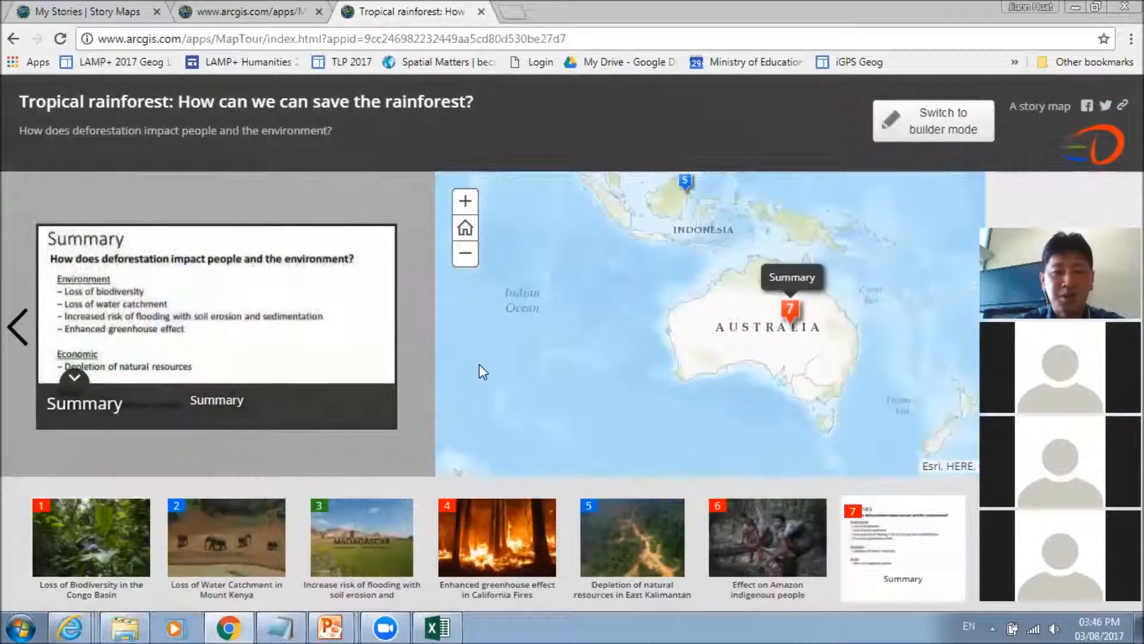
Collapse the caption over the Summary picture to view the whole image, and return to the story's builder view
left_click(75, 380)
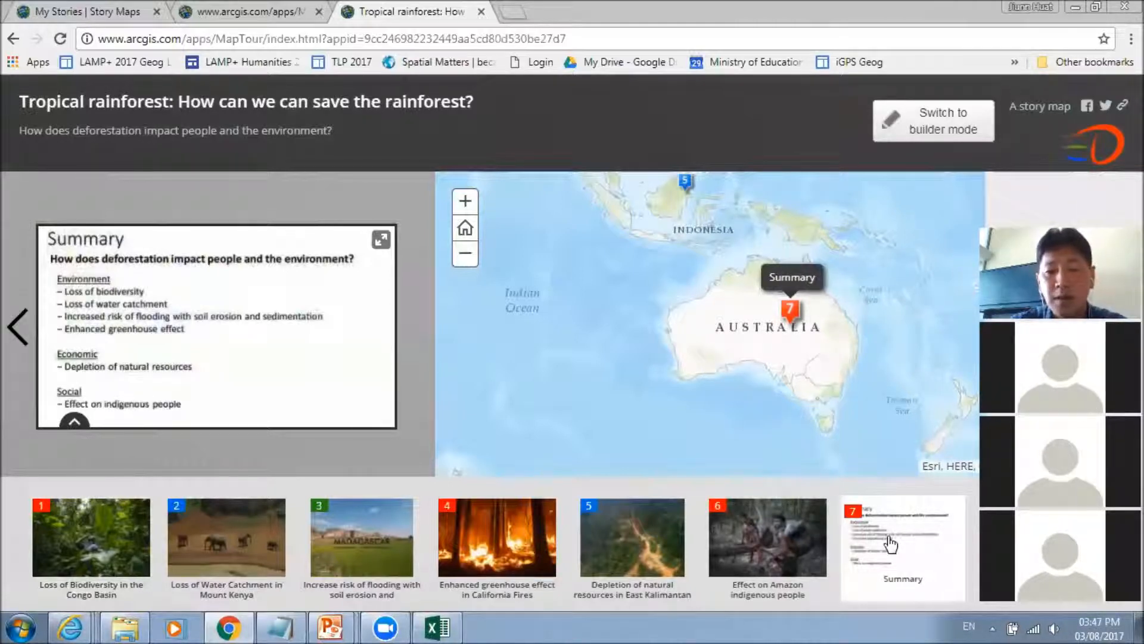
left_click(268, 10)
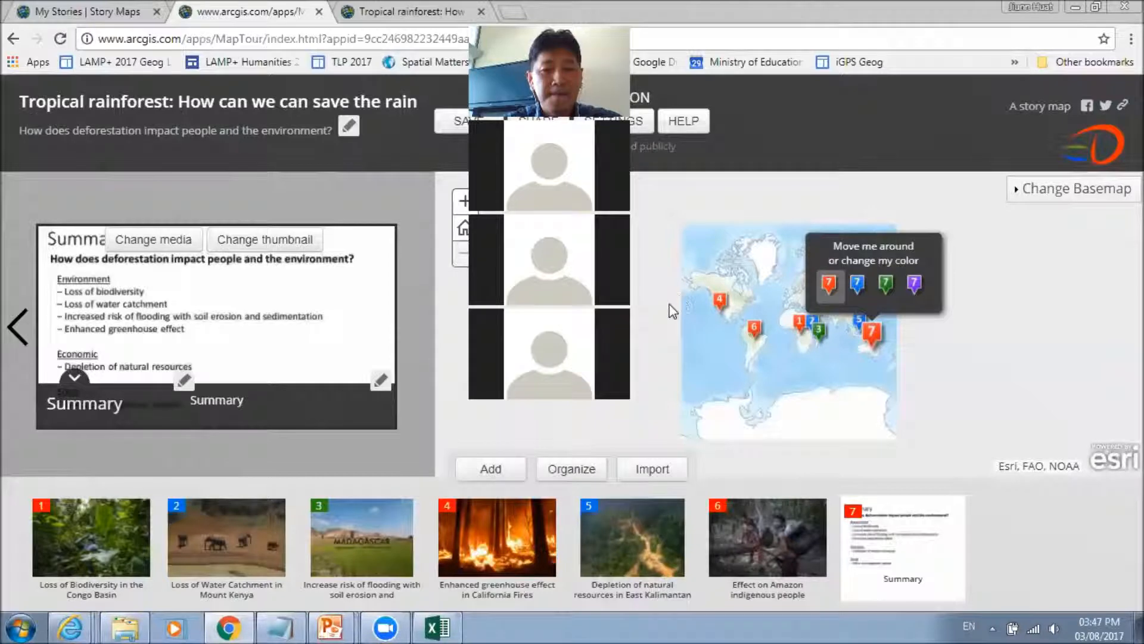
Switch to the impact of deforestation workbook in Excel and widen the name column
left_click(451, 619)
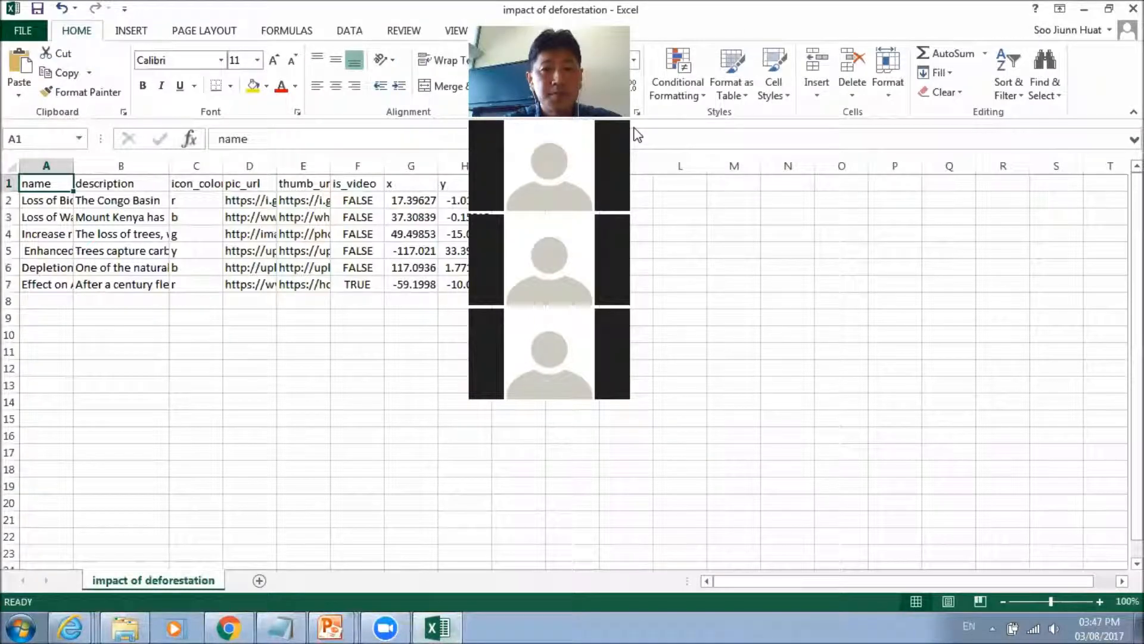
left_click(107, 250)
left_click_drag(72, 168, 145, 168)
Highlight the entire header row of the tour point table with a yellow fill
left_click(89, 186)
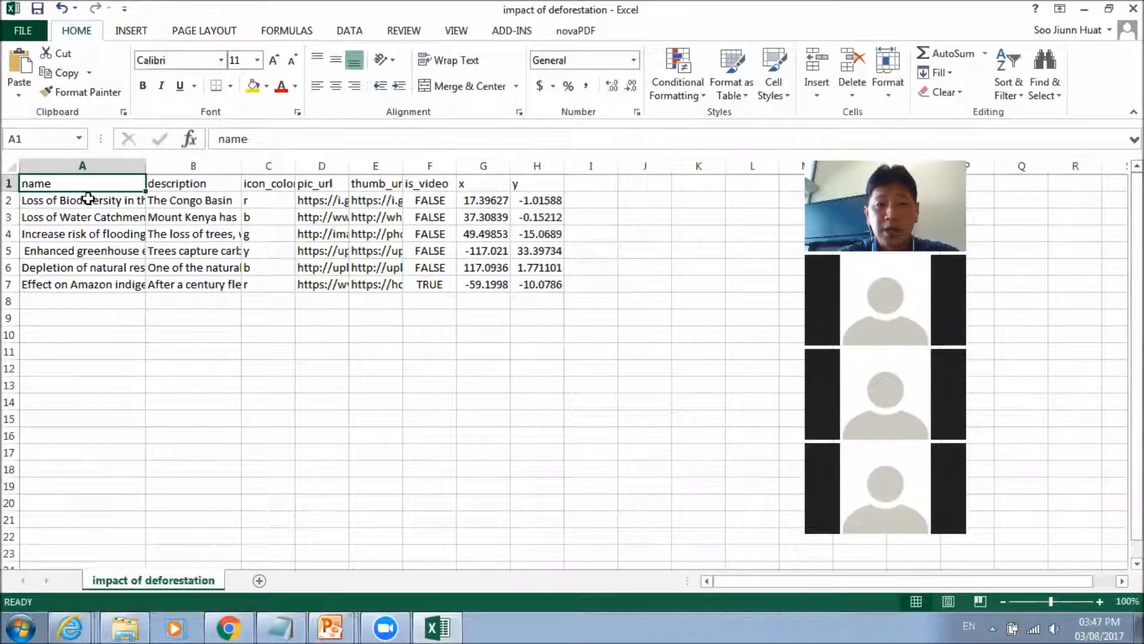
left_click(88, 197)
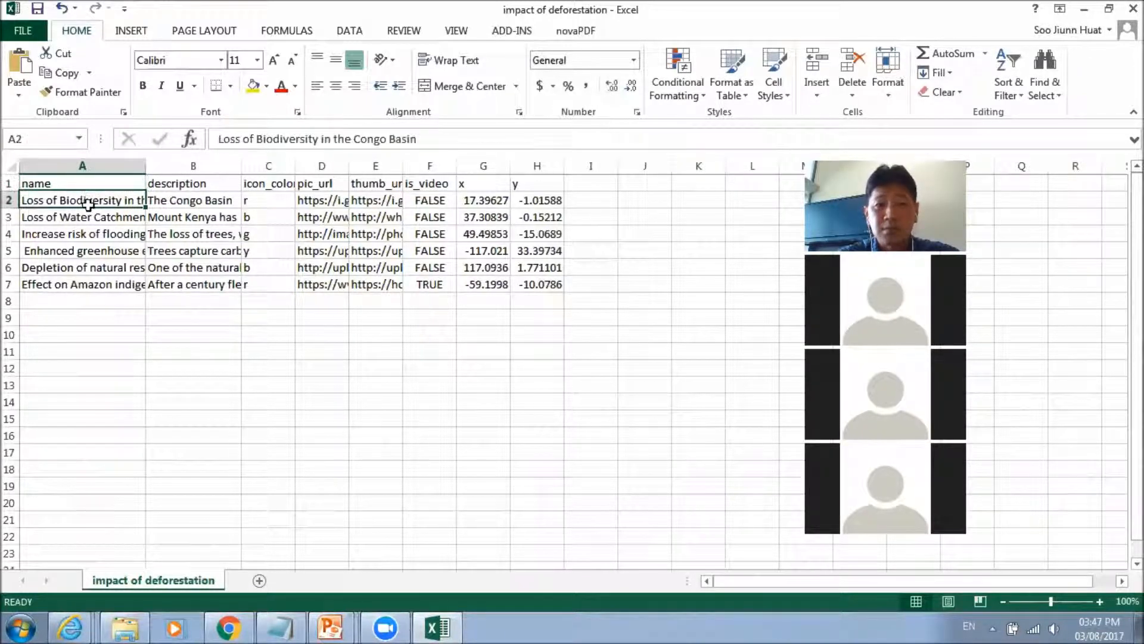
left_click(178, 193)
left_click(9, 182)
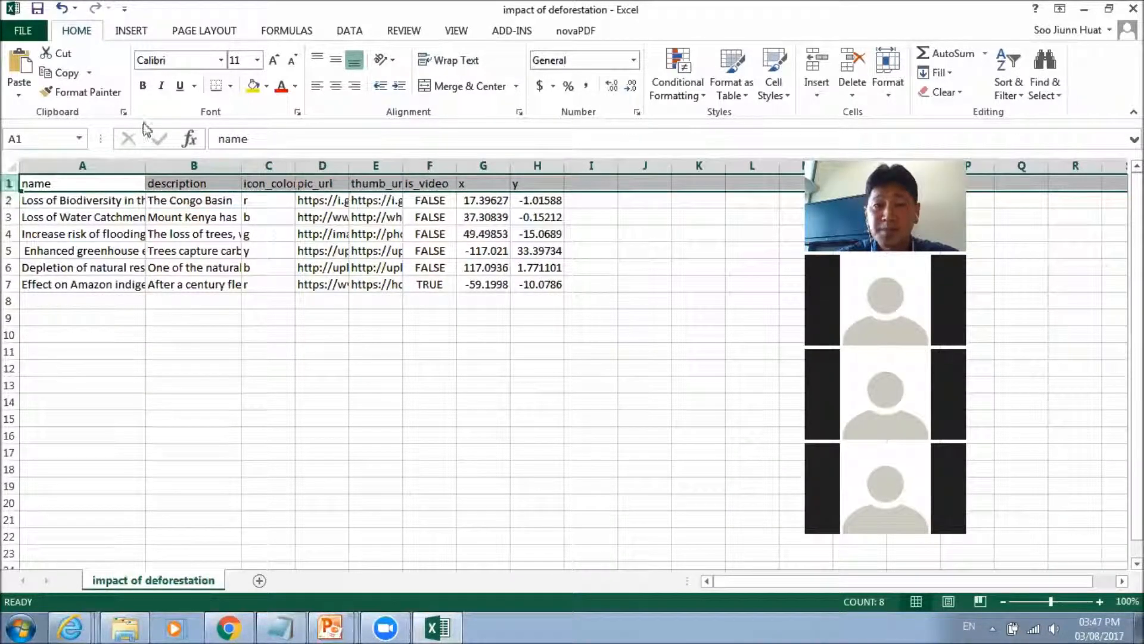
left_click(254, 85)
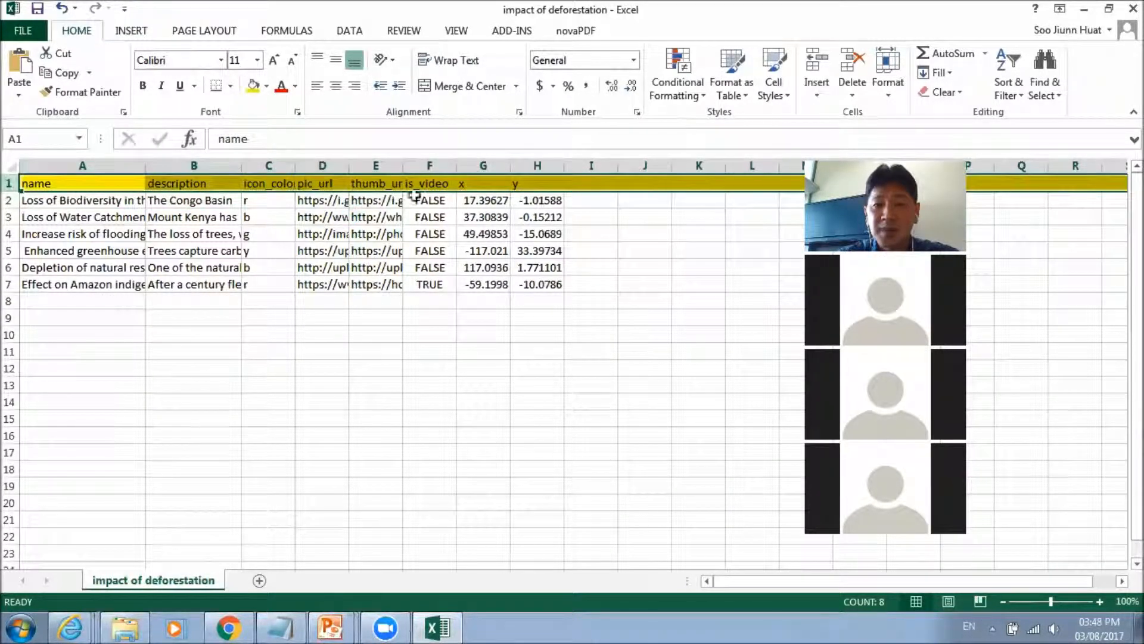
left_click(184, 419)
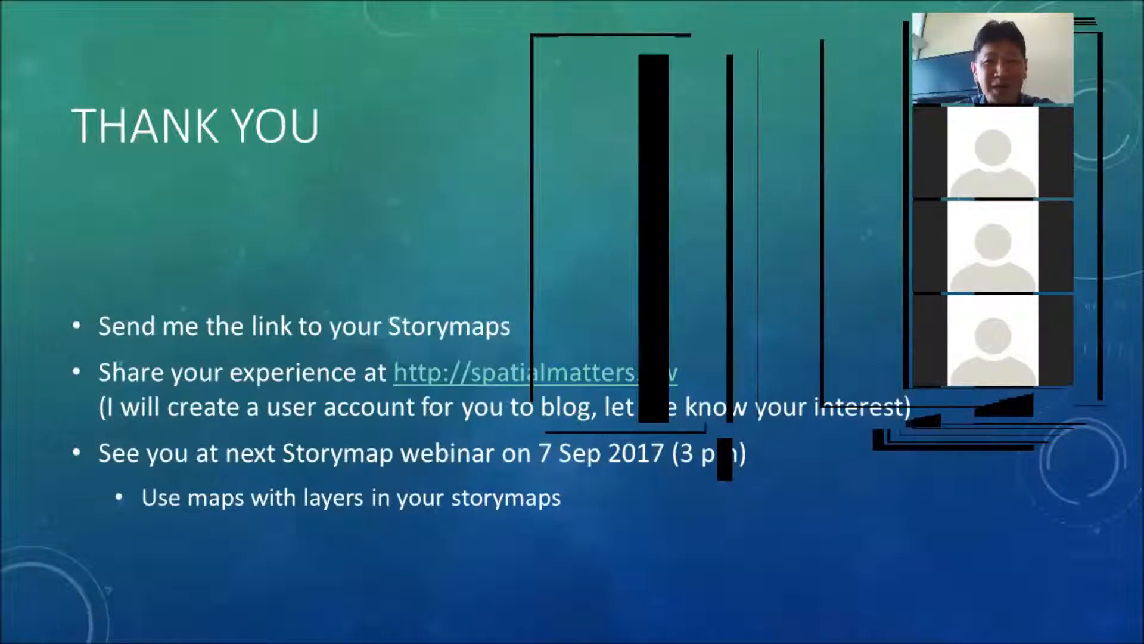
left_click_drag(1053, 7, 596, 8)
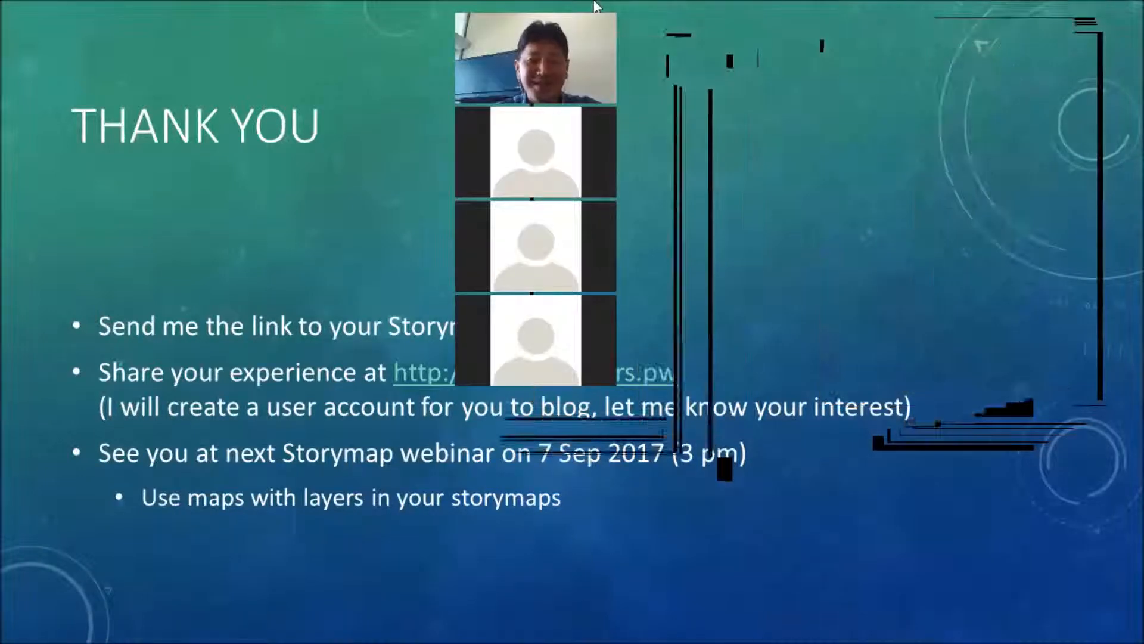